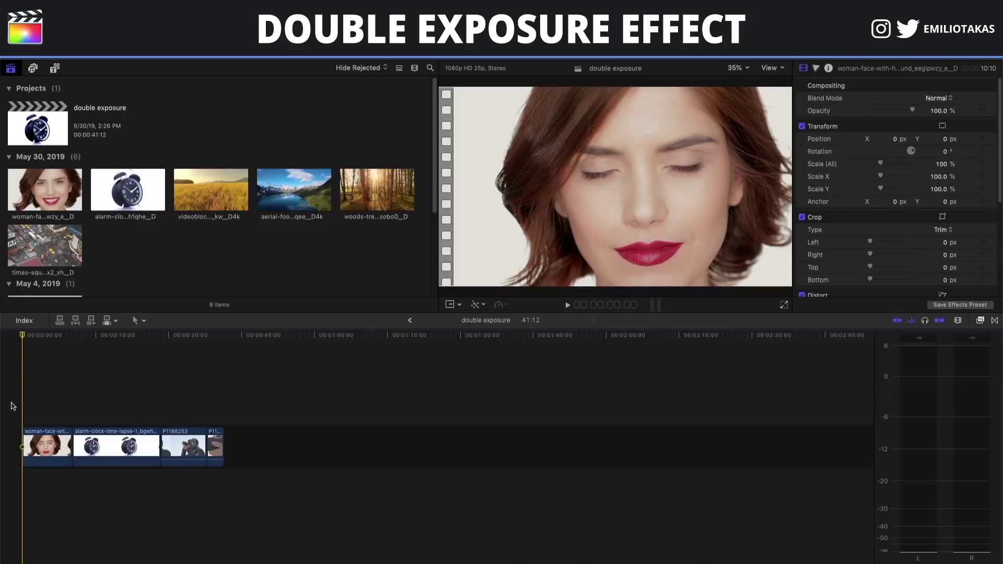
- Color-correct the woman clip with exposure shadows at -11%, exposure highlights at 37%, and master saturation at -55%
key("c")
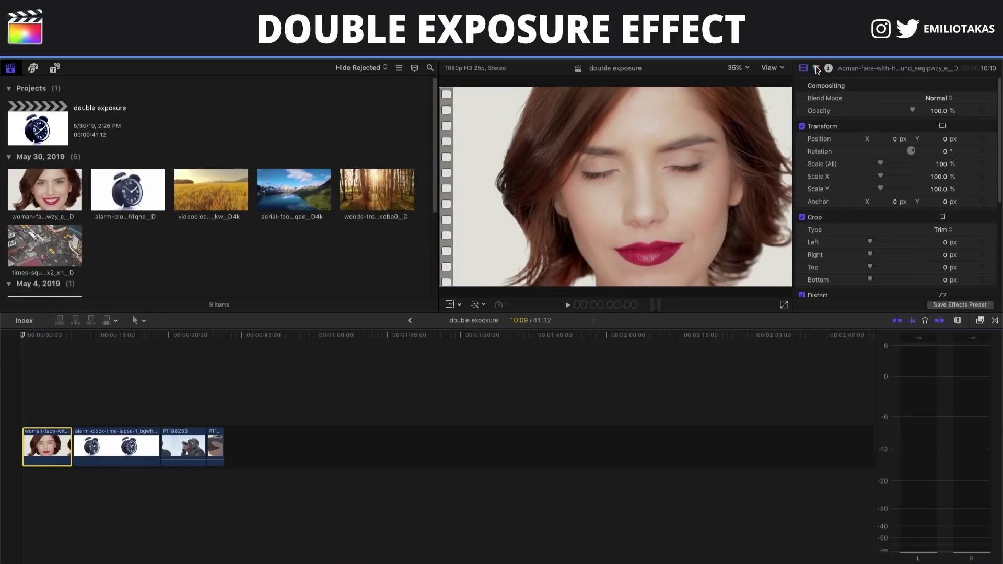
left_click(816, 68)
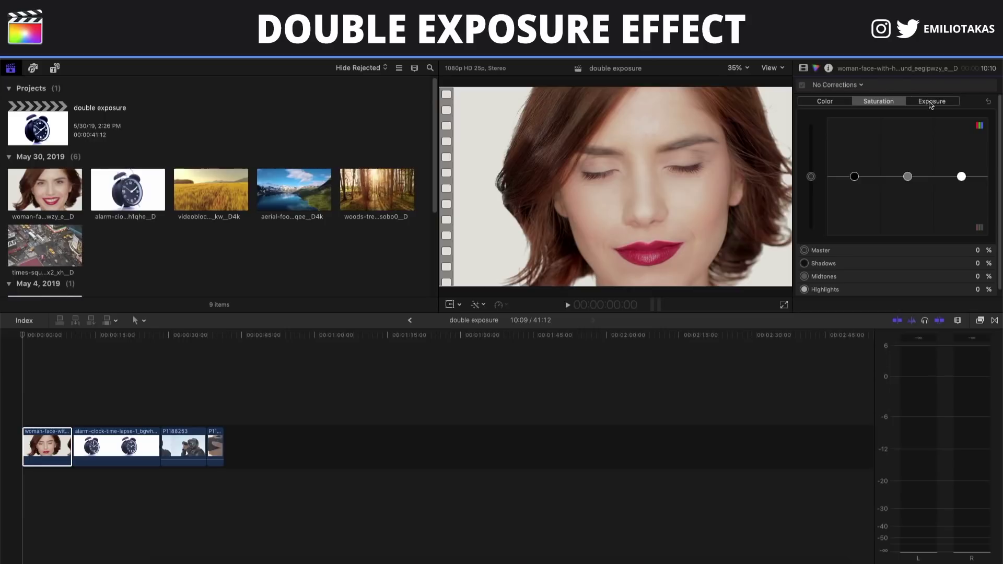
left_click(930, 104)
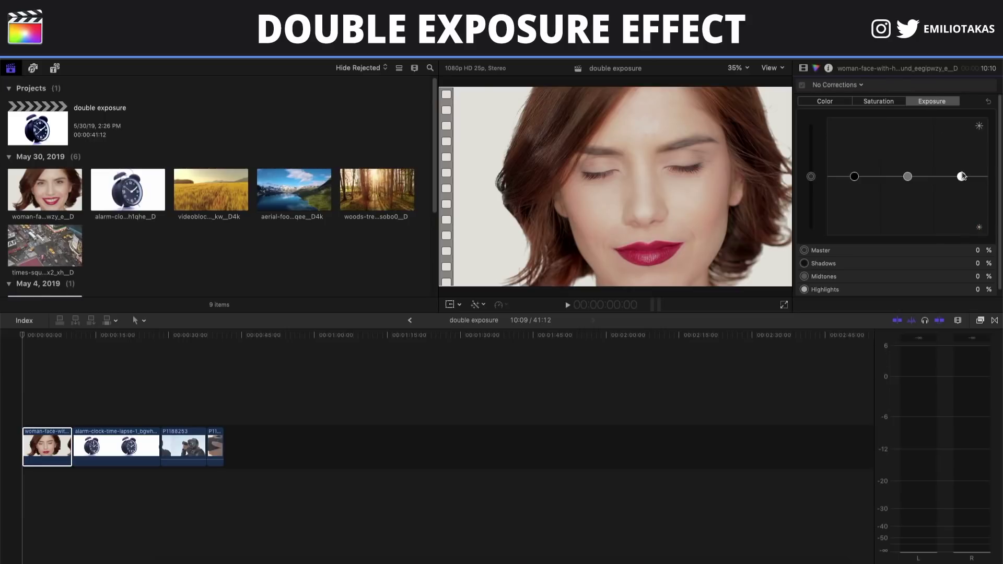
left_click_drag(856, 177, 856, 184)
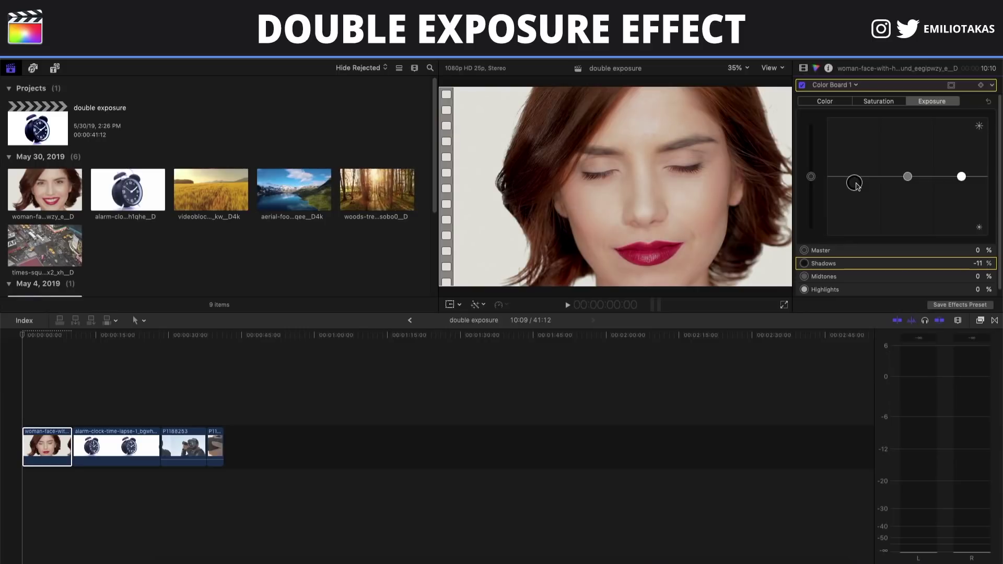
left_click_drag(961, 177, 961, 156)
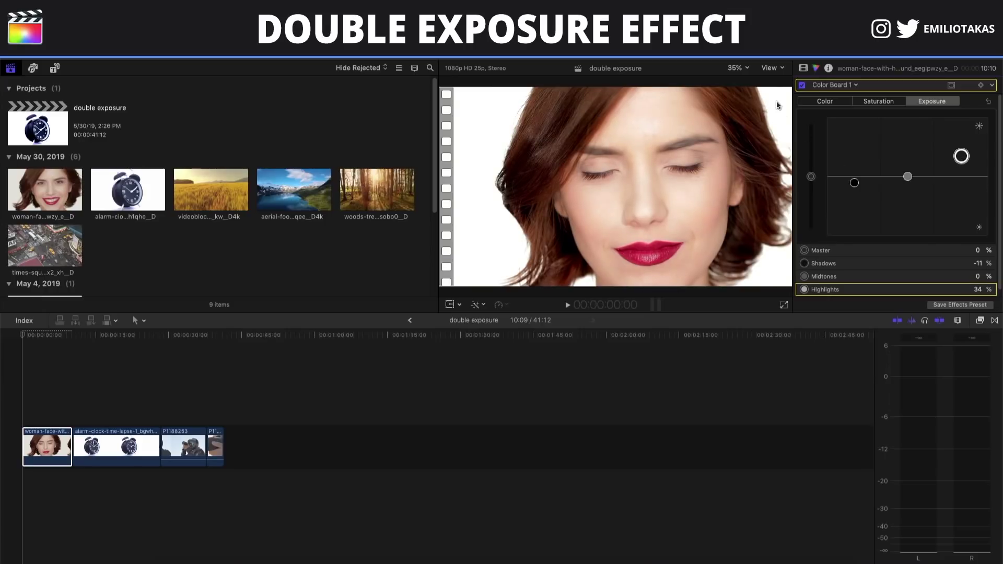
left_click_drag(962, 157, 961, 155)
left_click(811, 176)
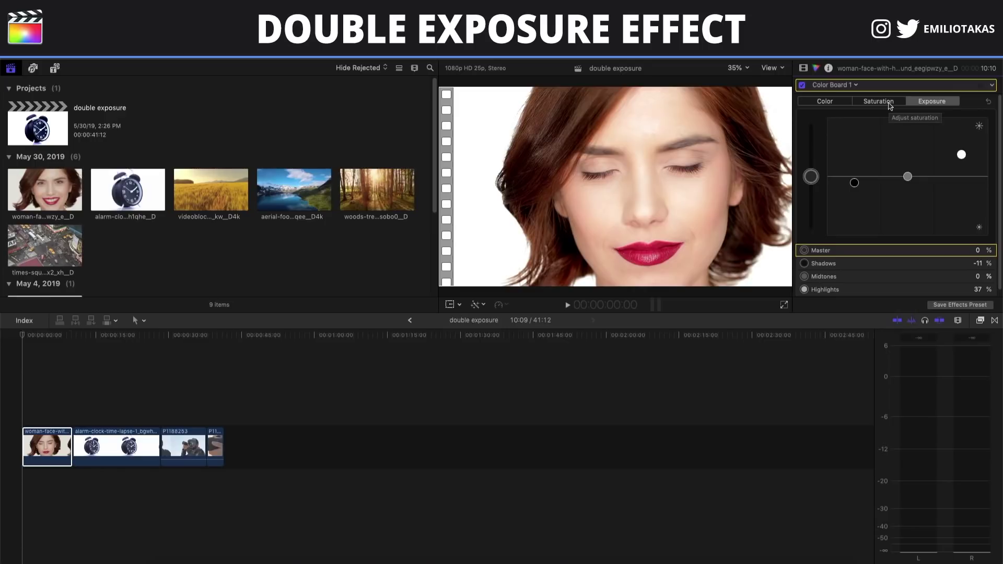
left_click(891, 105)
left_click_drag(810, 181, 814, 211)
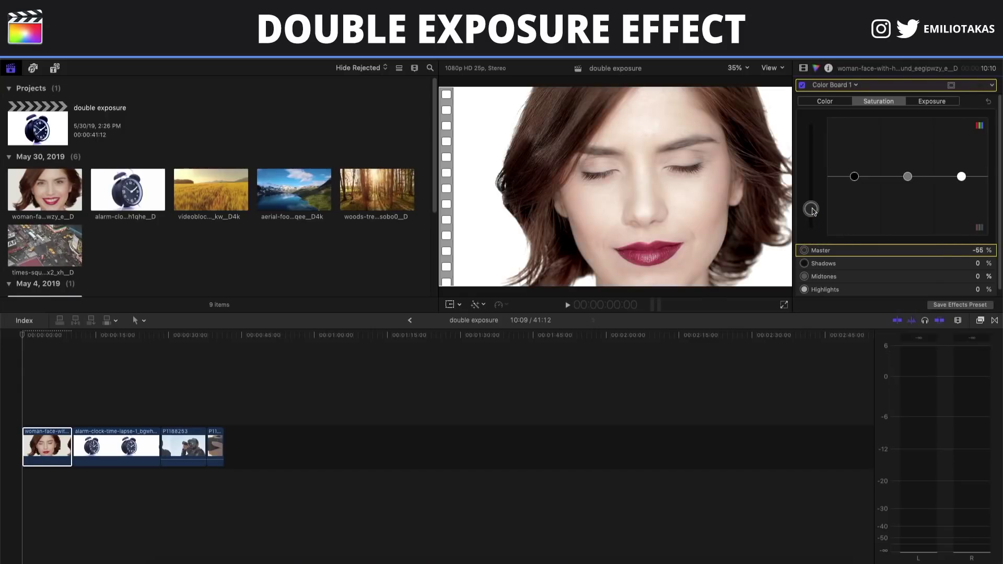
- Connect the woods-trees clip beneath the woman clip at the timeline start and trim it to the woman clip's length
left_click(29, 401)
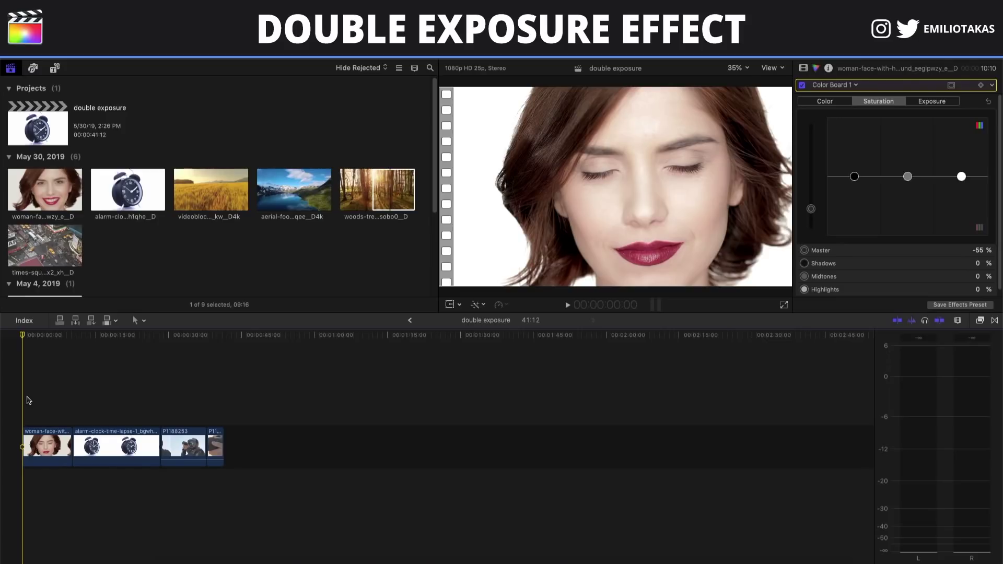
left_click(380, 192)
left_click_drag(373, 192, 301, 189)
left_click_drag(376, 194, 22, 503)
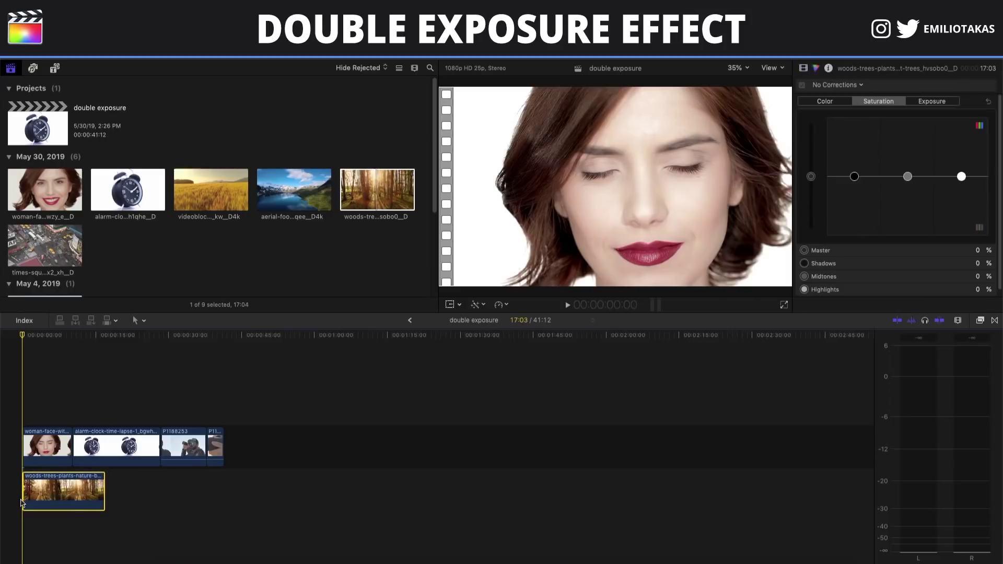
left_click_drag(104, 488, 72, 487)
- Set the woman clip's blend mode to Screen and preview the composite in full screen
left_click(28, 442)
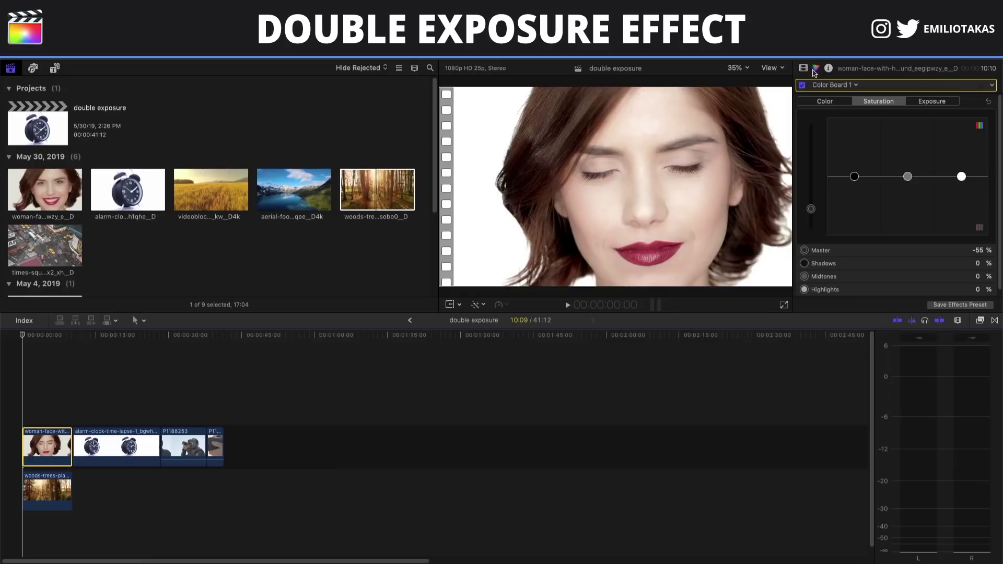
left_click(804, 68)
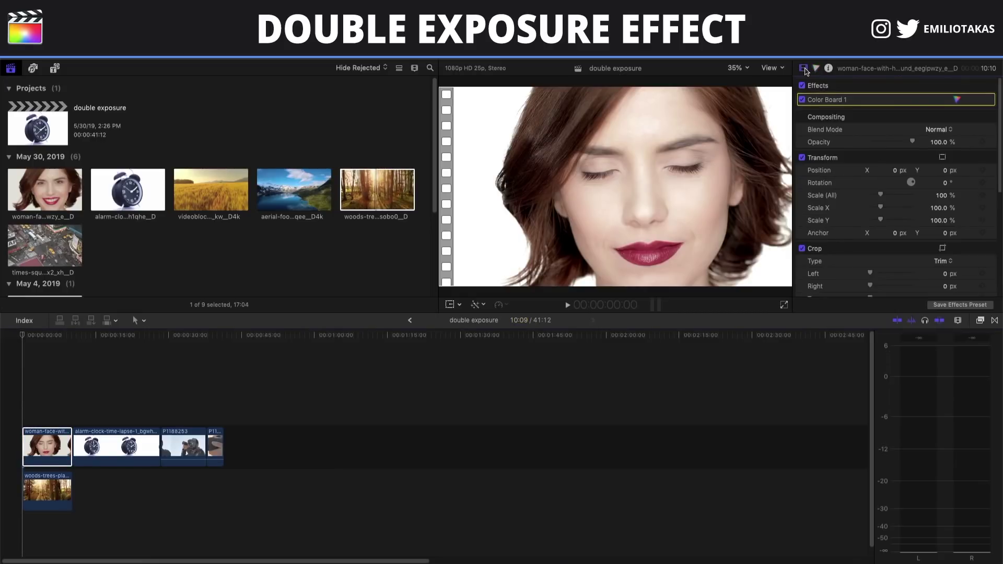
left_click(941, 129)
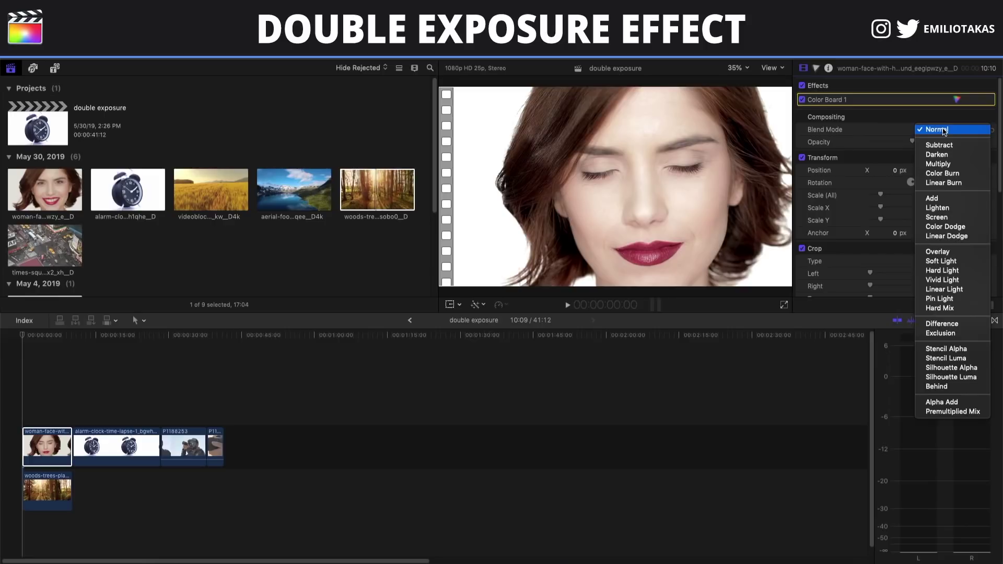
left_click(966, 221)
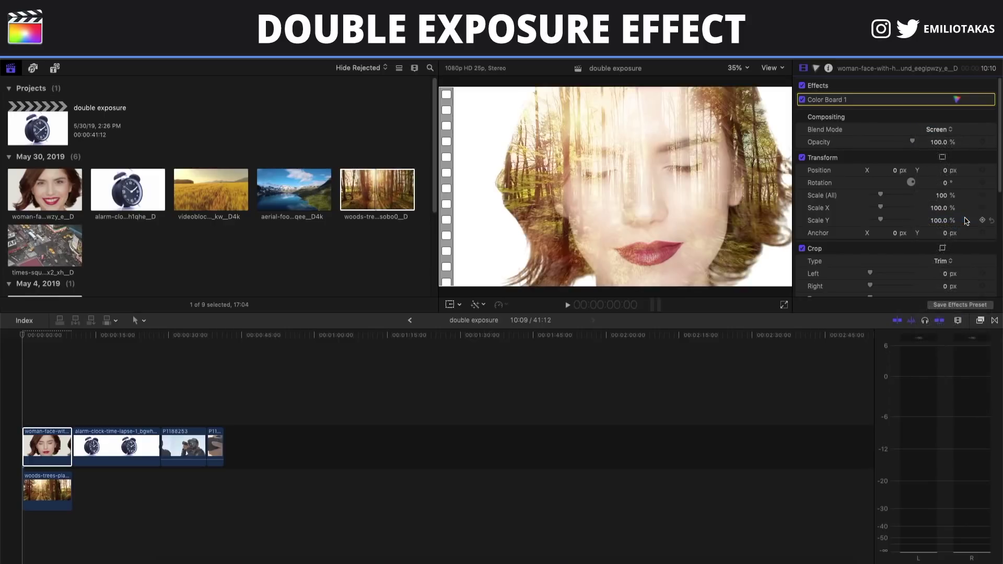
left_click(784, 304)
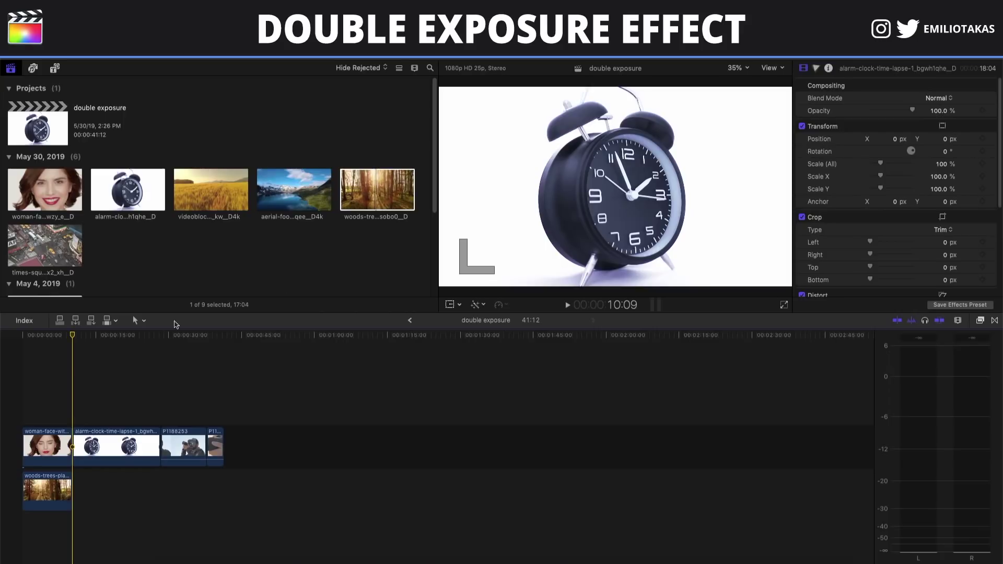
- Connect the times-square clip beneath the start of the alarm-clock clip and trim the alarm-clock clip to the same end
left_click_drag(48, 247, 78, 492)
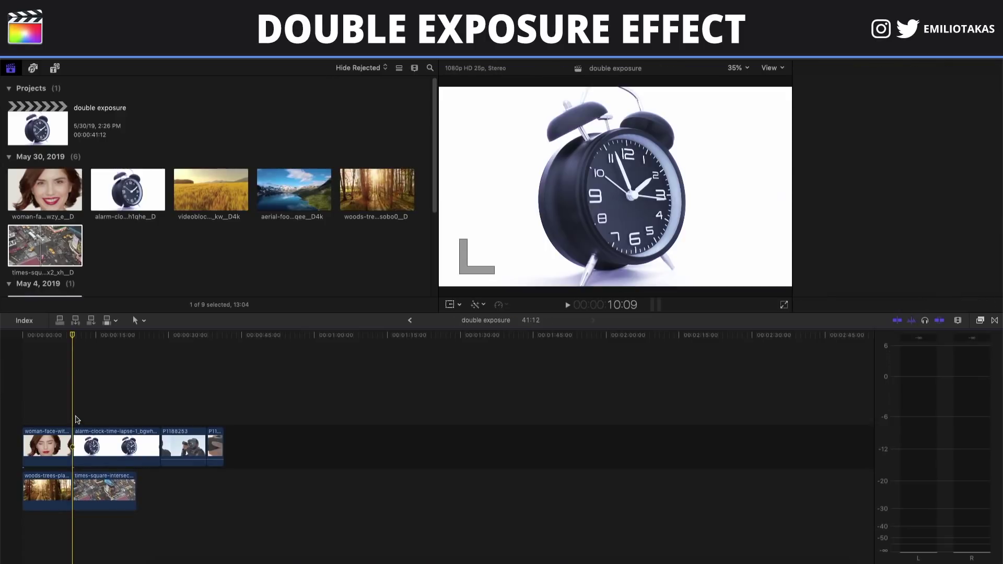
left_click_drag(145, 446, 122, 446)
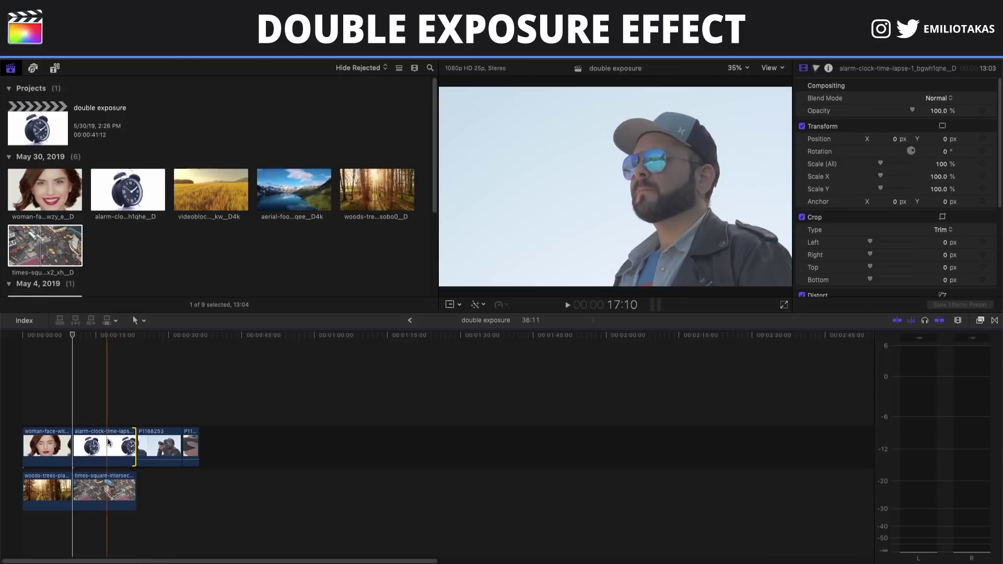
- Set the alarm-clock clip's blend mode to Screen
left_click(82, 446)
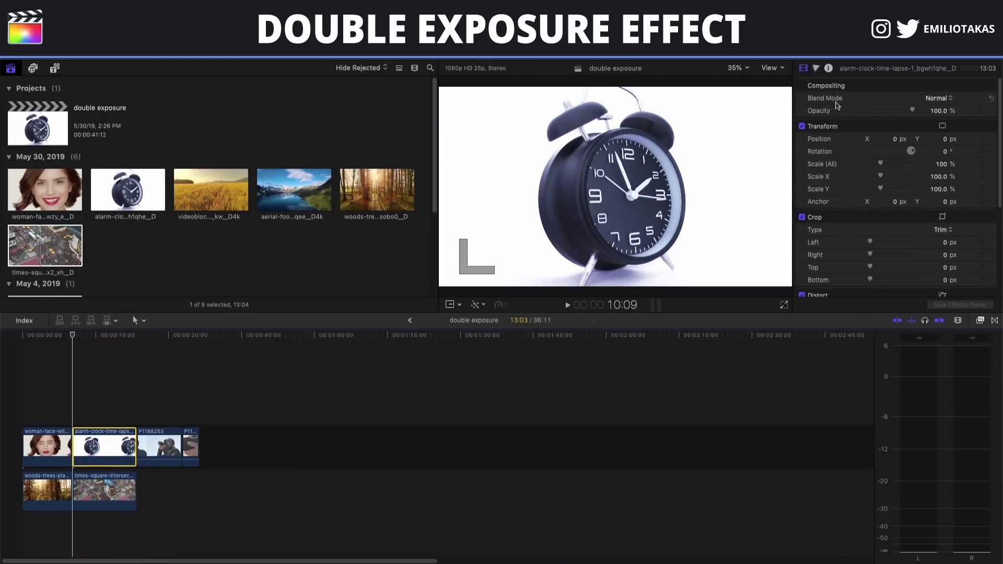
left_click(920, 102)
left_click(954, 185)
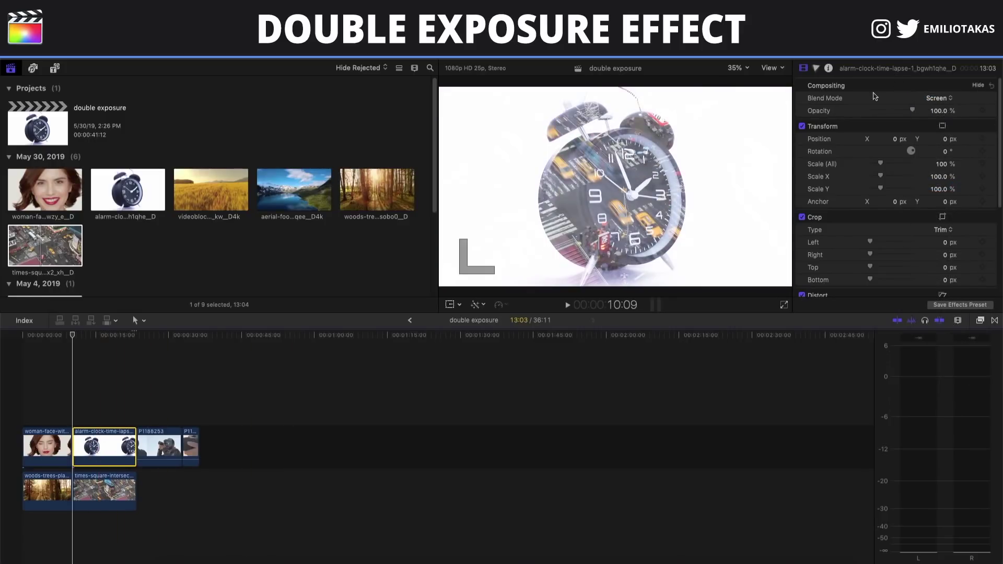
- Set the alarm-clock clip's exposure shadows to -50% and highlights to 29%, and preview the result in full screen
left_click(817, 69)
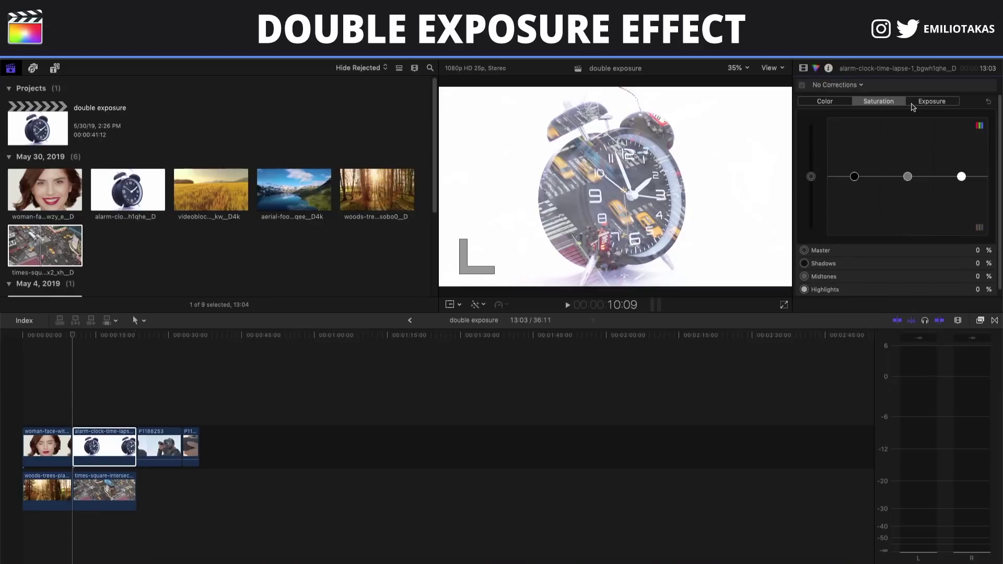
left_click(932, 102)
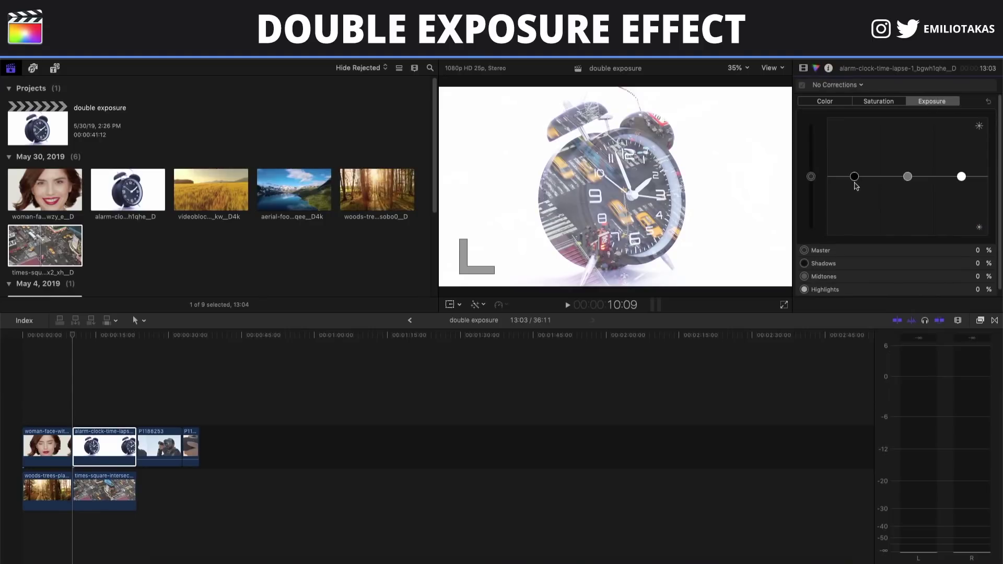
left_click_drag(856, 179, 858, 206)
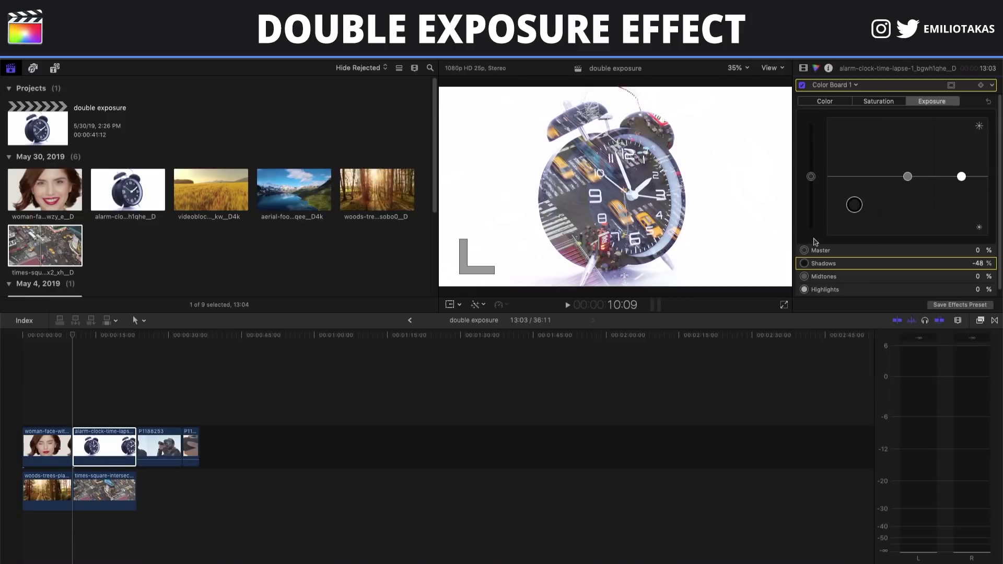
left_click_drag(961, 177, 962, 163)
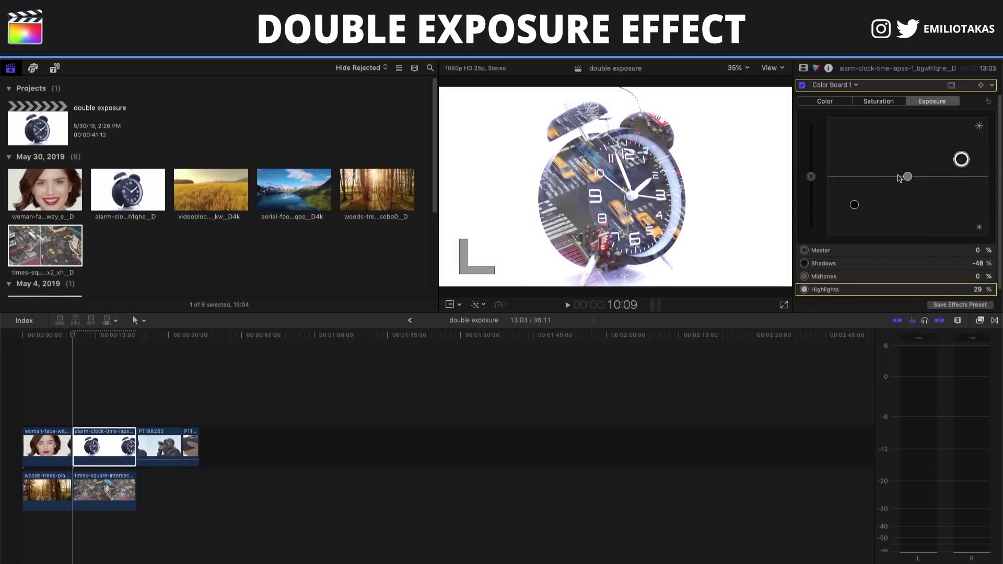
left_click_drag(856, 204, 858, 205)
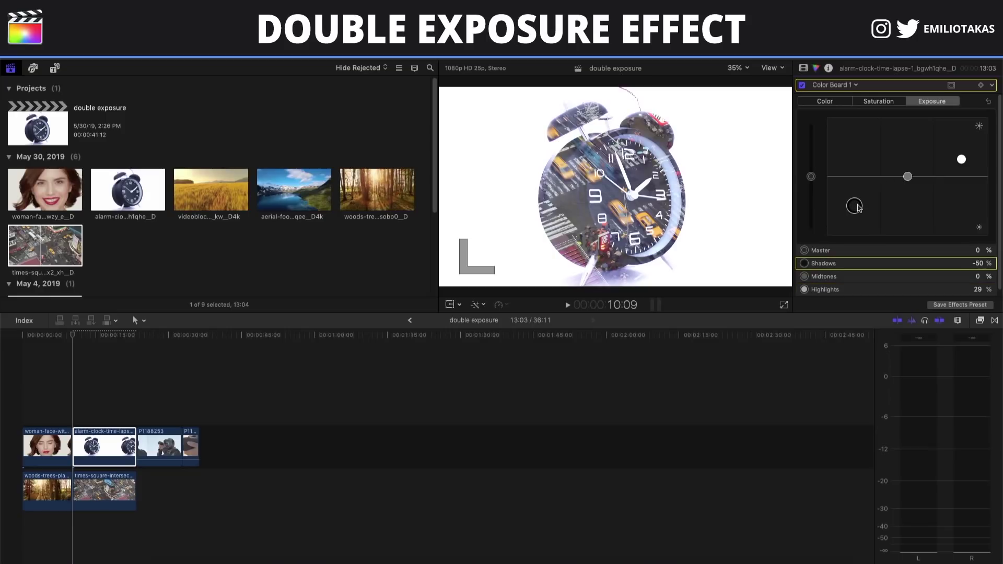
left_click(785, 305)
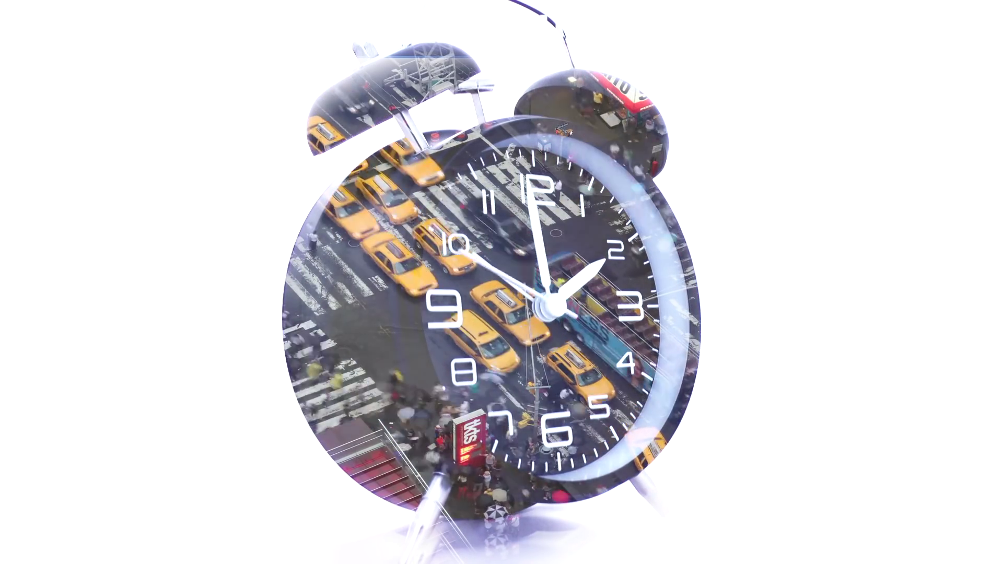
key("Escape")
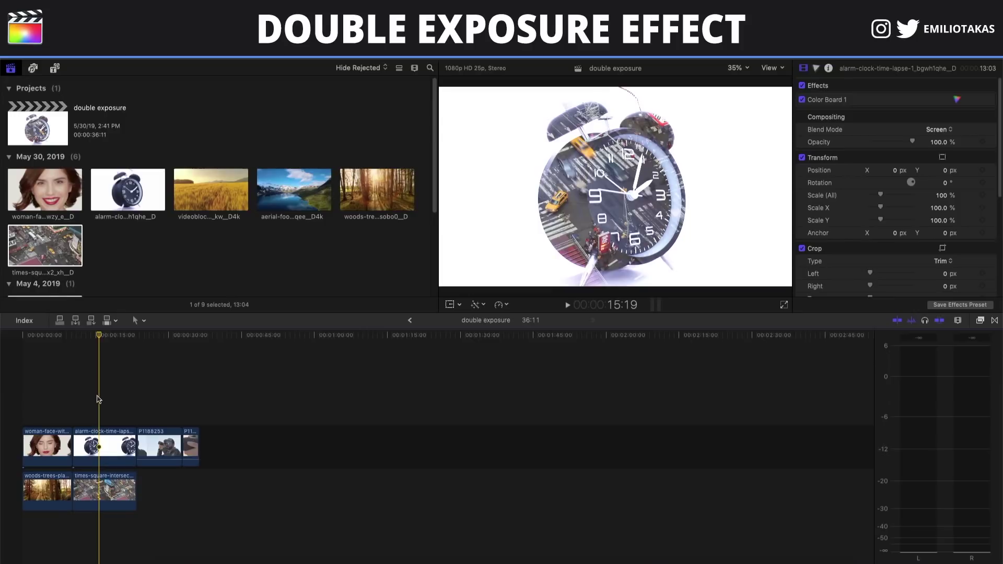
- Connect a Whites solid generator beneath the times-square clip, spanning the same length
left_click(11, 68)
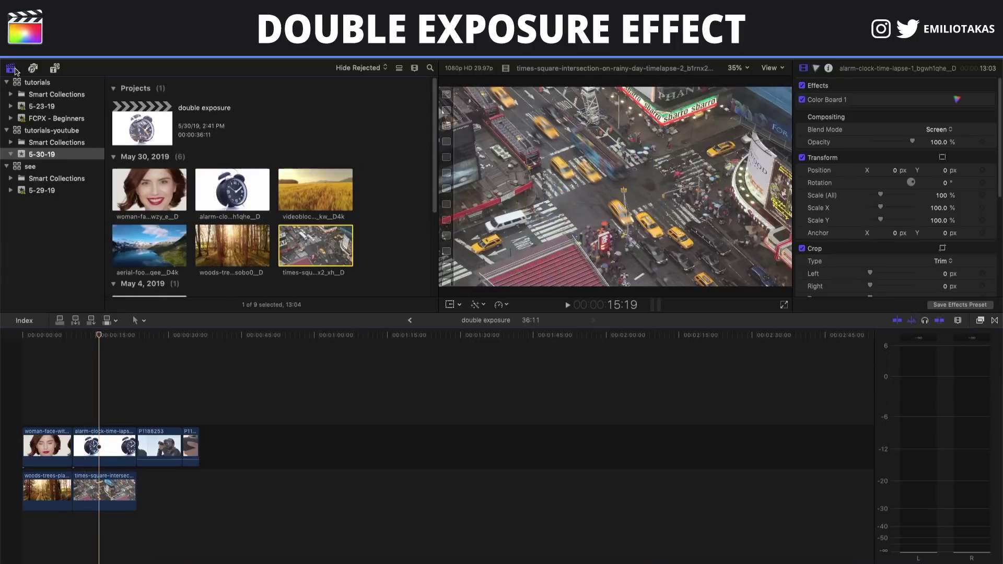
left_click(55, 68)
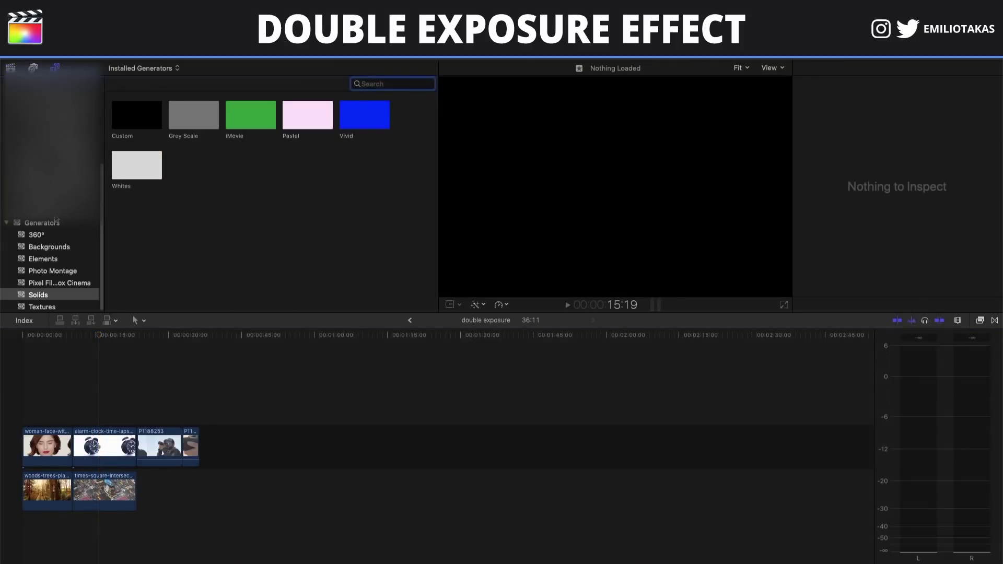
left_click_drag(137, 166, 135, 531)
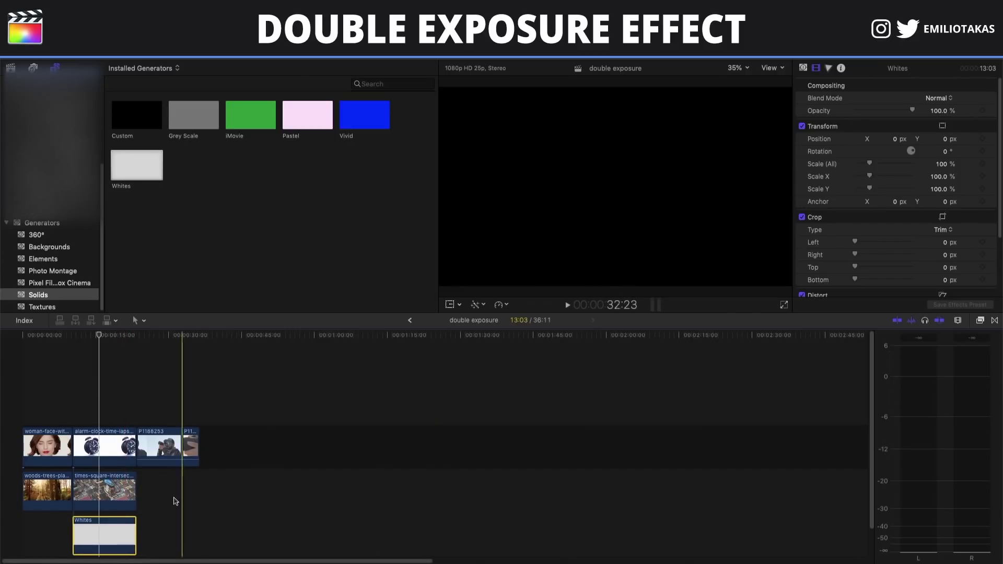
- Set the Whites generator's color to Bright White
left_click(803, 68)
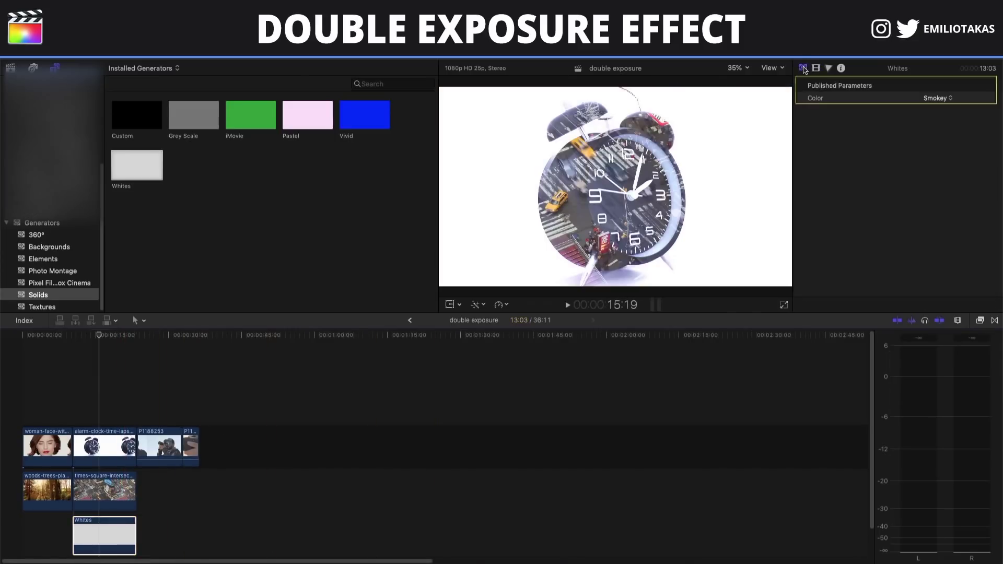
left_click(939, 99)
left_click(942, 62)
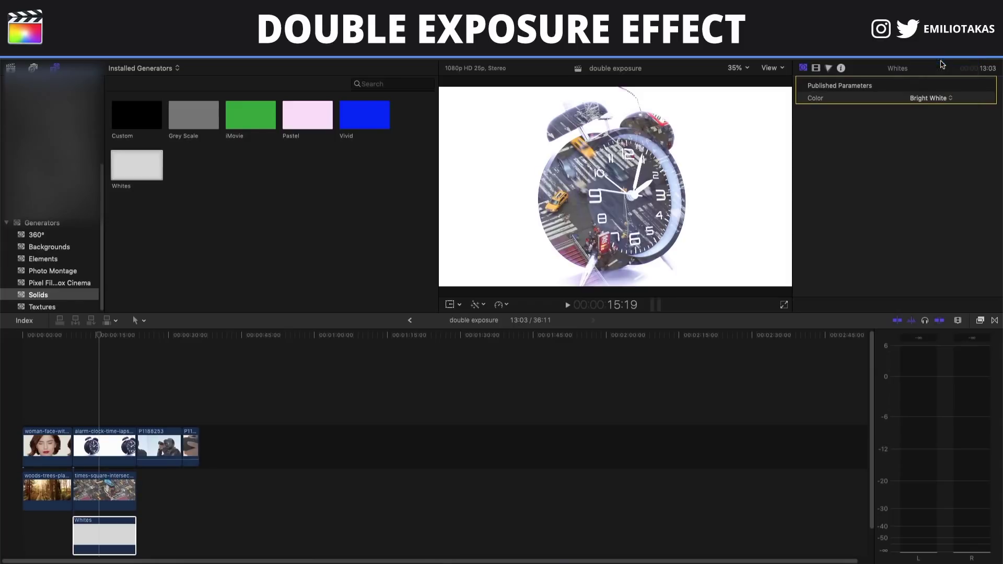
left_click(104, 536)
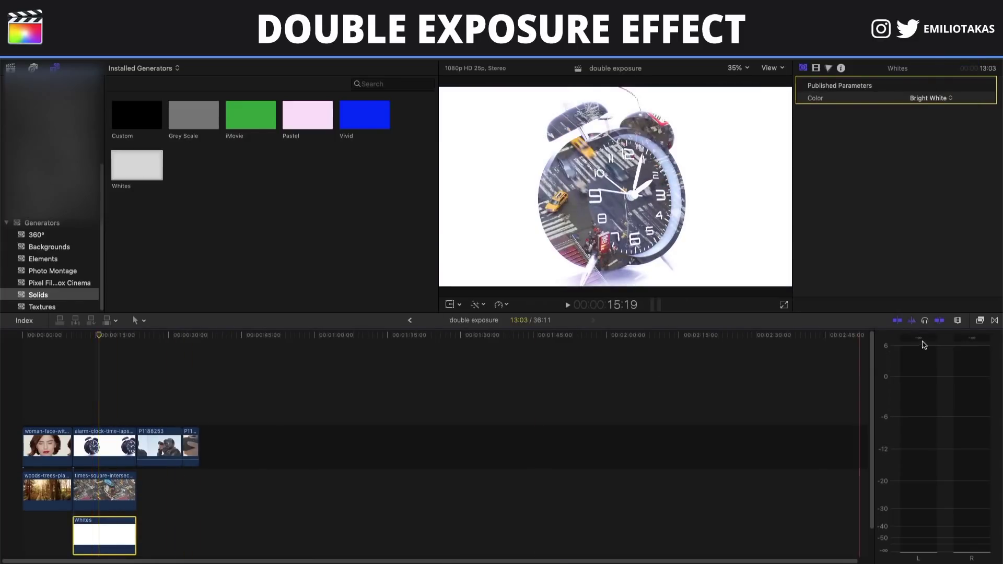
- Search the installed effects for mask and apply Shape Mask to the times-square clip
left_click(980, 320)
left_click(740, 557)
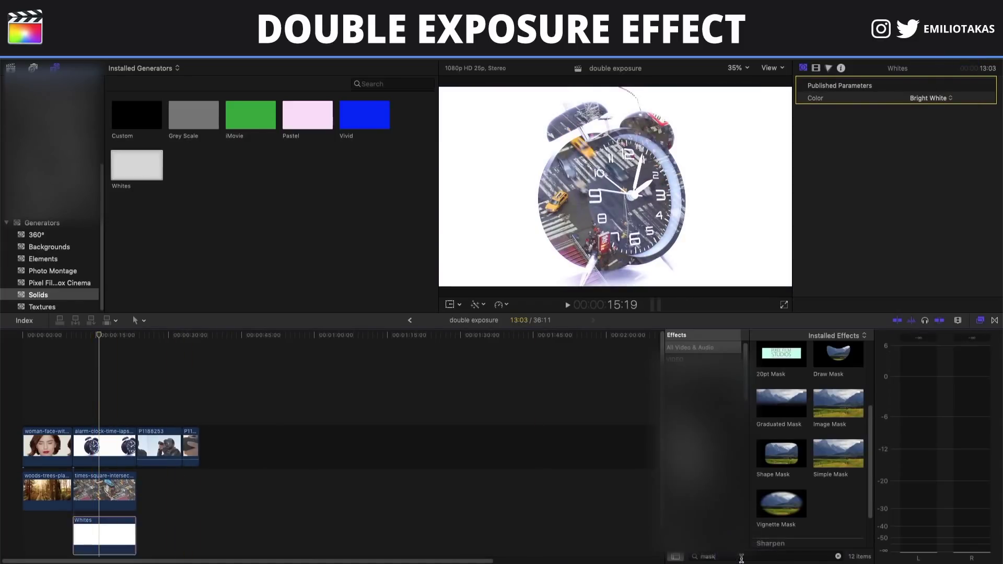
type("mas")
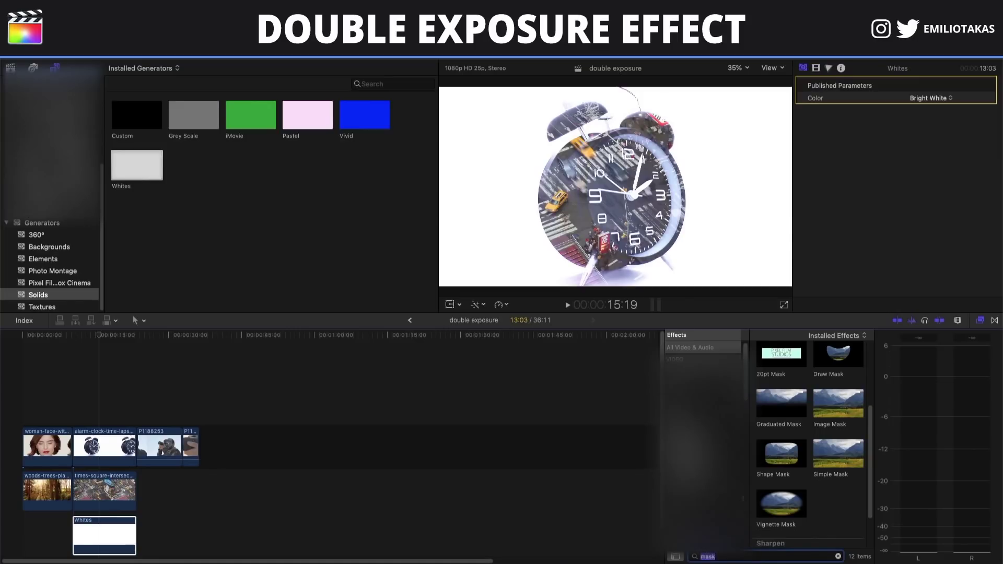
left_click_drag(780, 465, 108, 494)
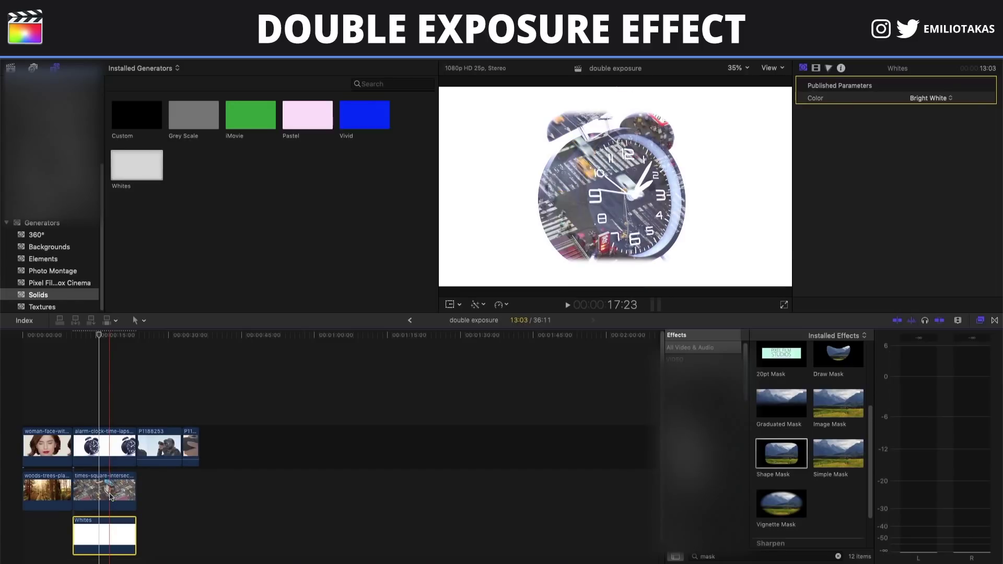
left_click(89, 410)
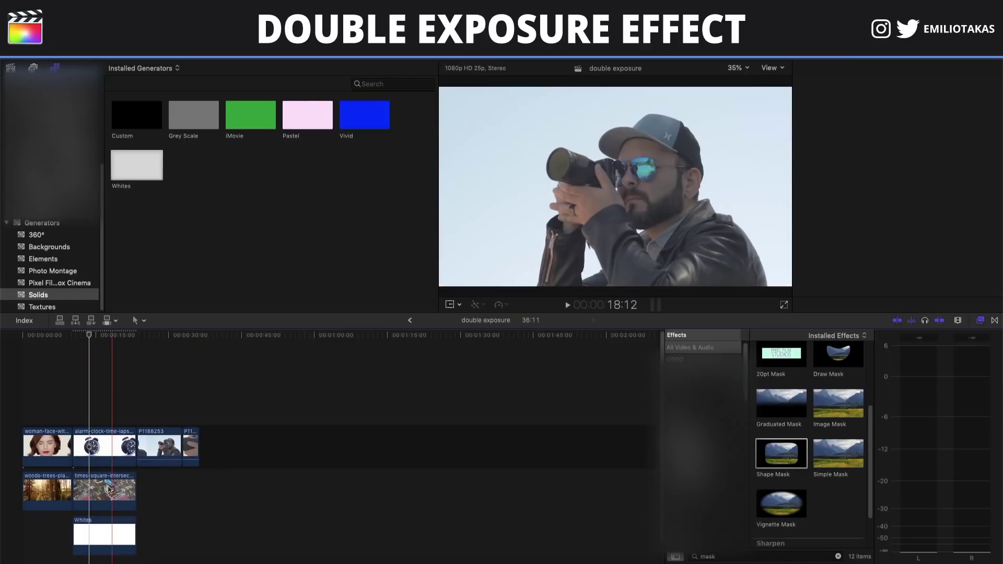
- Fit the times-square clip's Shape Mask as an oval around the clock, with curvature 100%, feather 100 and falloff -65, and preview it full screen
left_click(108, 490)
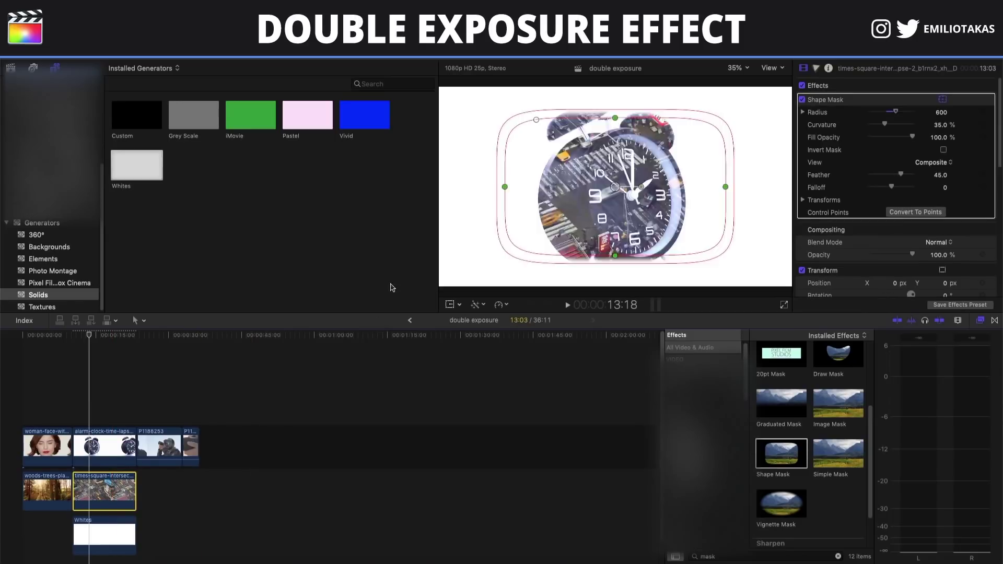
left_click_drag(536, 120, 573, 123)
mouse_move(899, 175)
left_mouse_down()
mouse_move(885, 177)
mouse_move(922, 176)
mouse_move(857, 191)
mouse_move(899, 192)
mouse_move(878, 190)
left_mouse_up()
left_click_drag(725, 186, 647, 205)
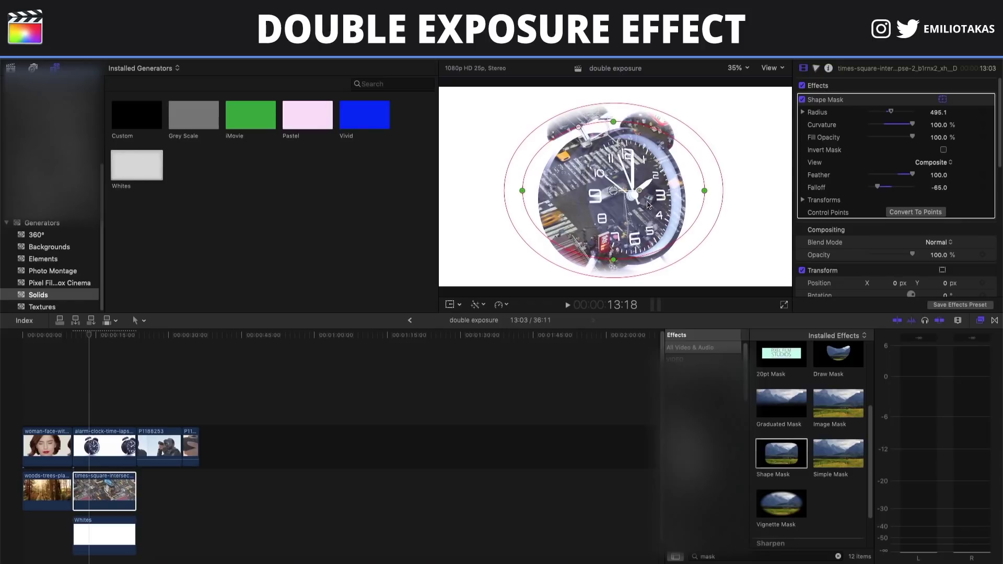
left_click_drag(613, 122, 616, 118)
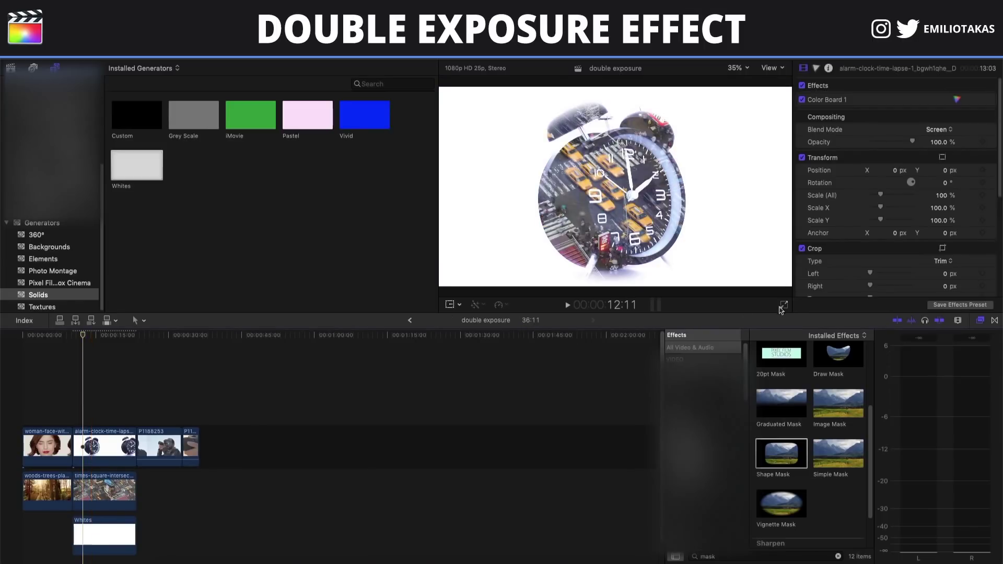
left_click(785, 305)
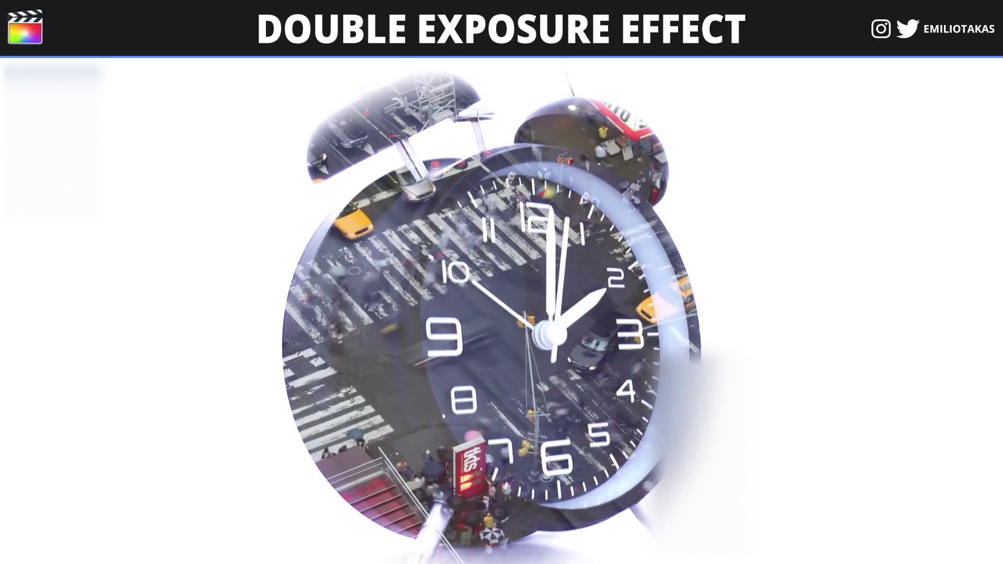
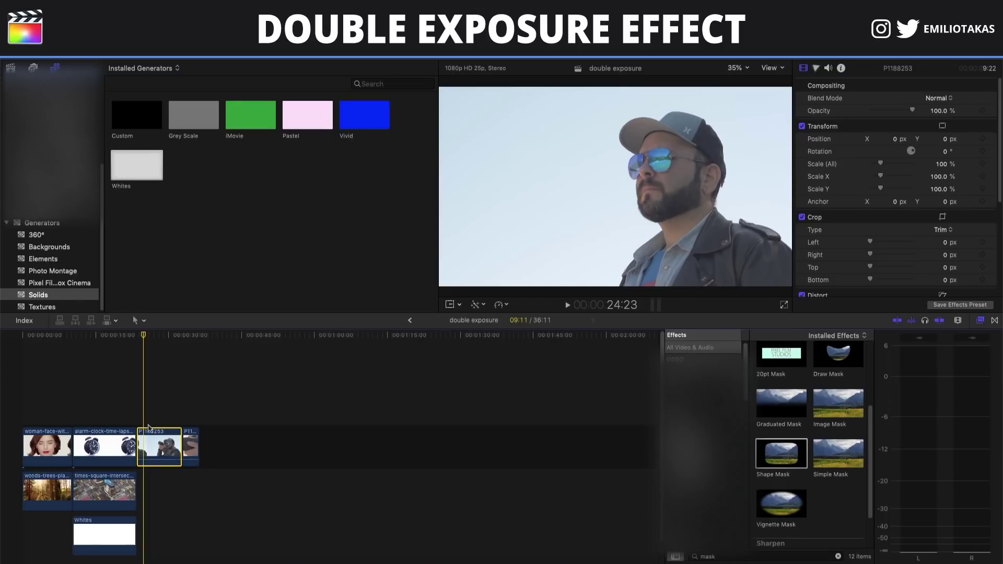
- Set the P1188253 clip's exposure shadows to -31% and highlights to 51% on the Color Board
left_click(816, 69)
left_click_drag(854, 177, 854, 195)
left_click_drag(961, 177, 962, 146)
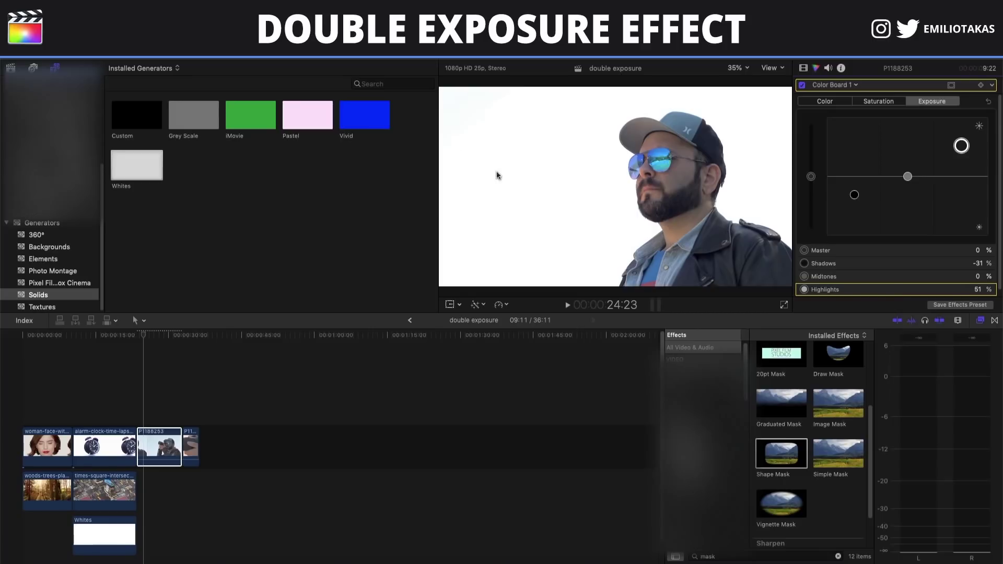
- Add a Color Curves correction to the P1188253 clip and shape its luma curve into an S for stronger contrast
left_click(836, 85)
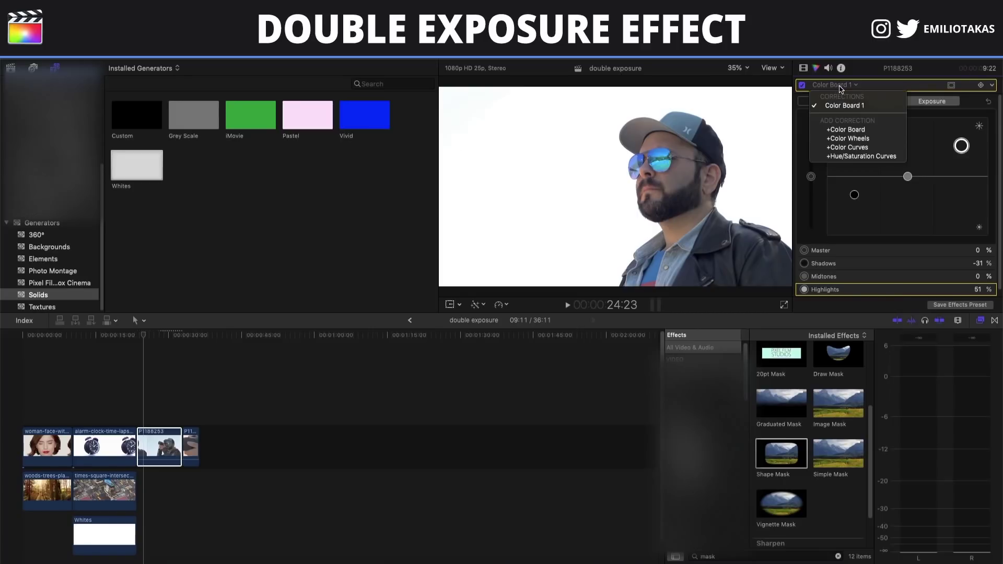
left_click(849, 147)
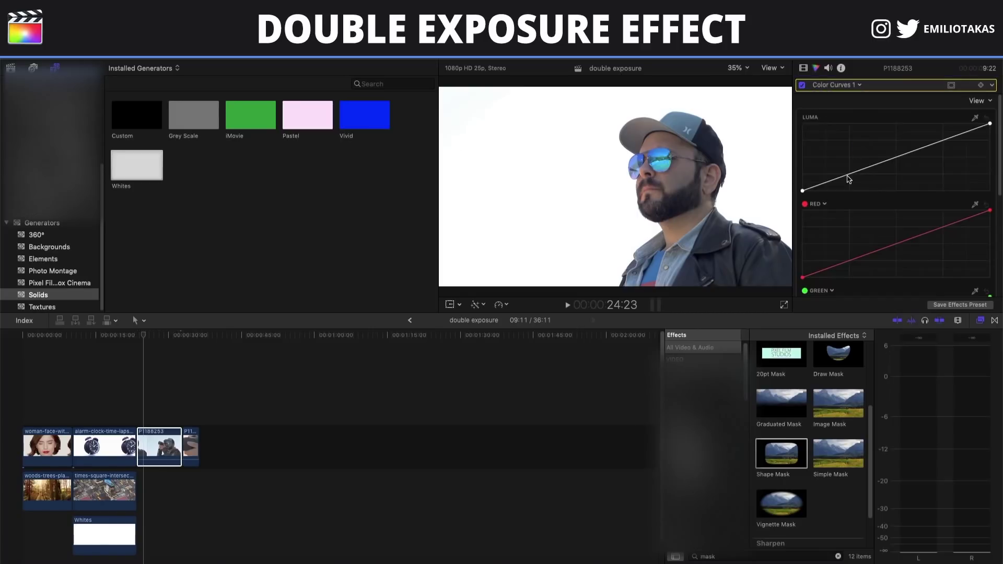
left_click_drag(824, 189, 814, 192)
mouse_move(959, 139)
left_mouse_down()
mouse_move(965, 124)
mouse_move(947, 124)
mouse_move(970, 124)
left_mouse_up()
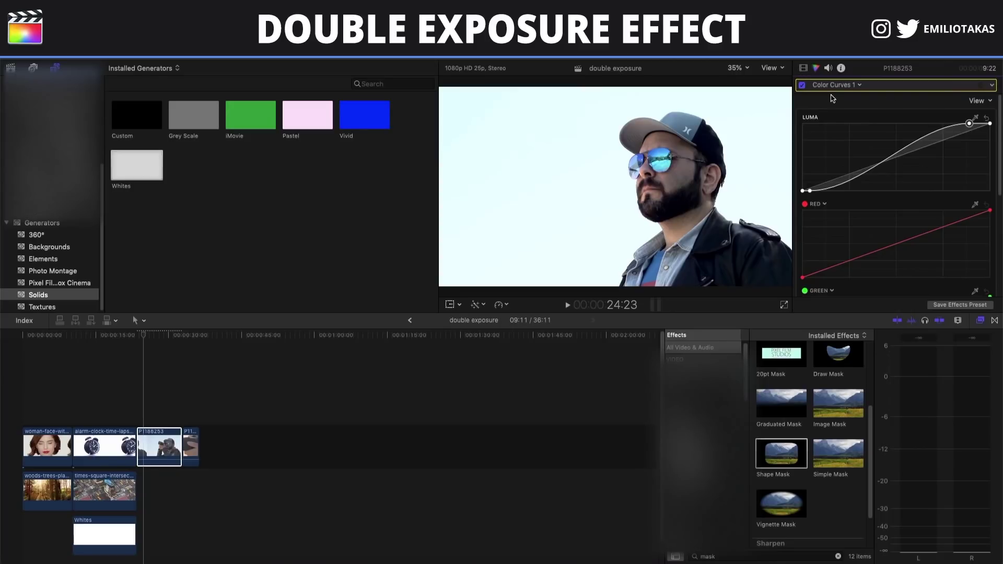
- Return to the P1188253 clip's Color Board 1 and set its master saturation to -100%
left_click(803, 68)
left_click(837, 101)
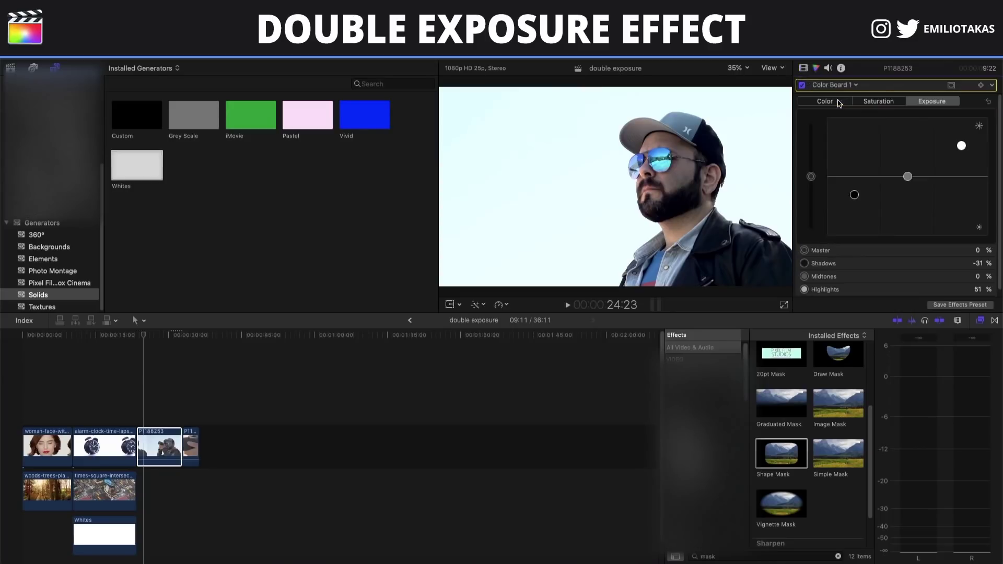
left_click(878, 102)
left_click_drag(813, 180, 832, 257)
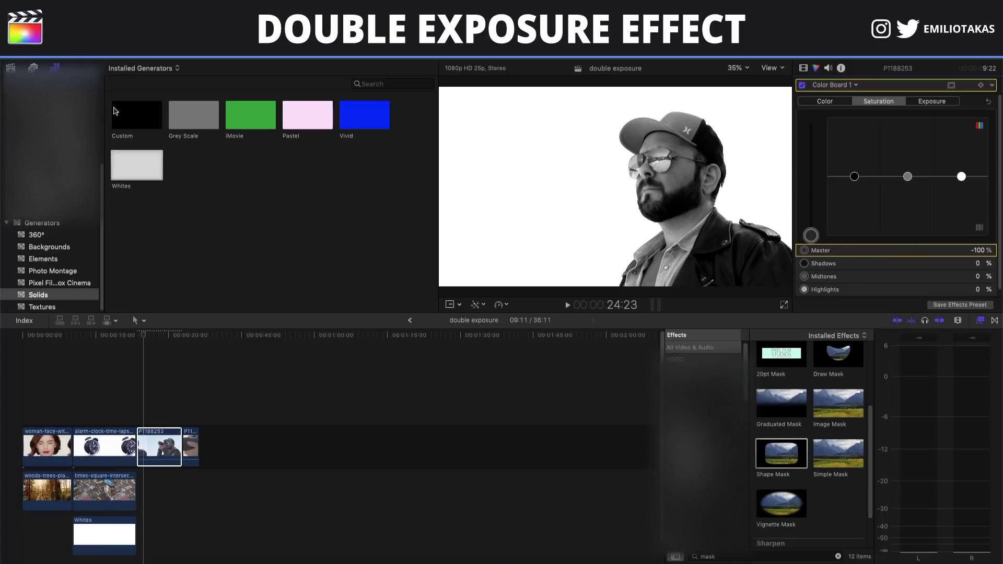
- Connect the mountain-lake aerial-footage clip beneath the P1188253 clip, matching its length
key("super+1")
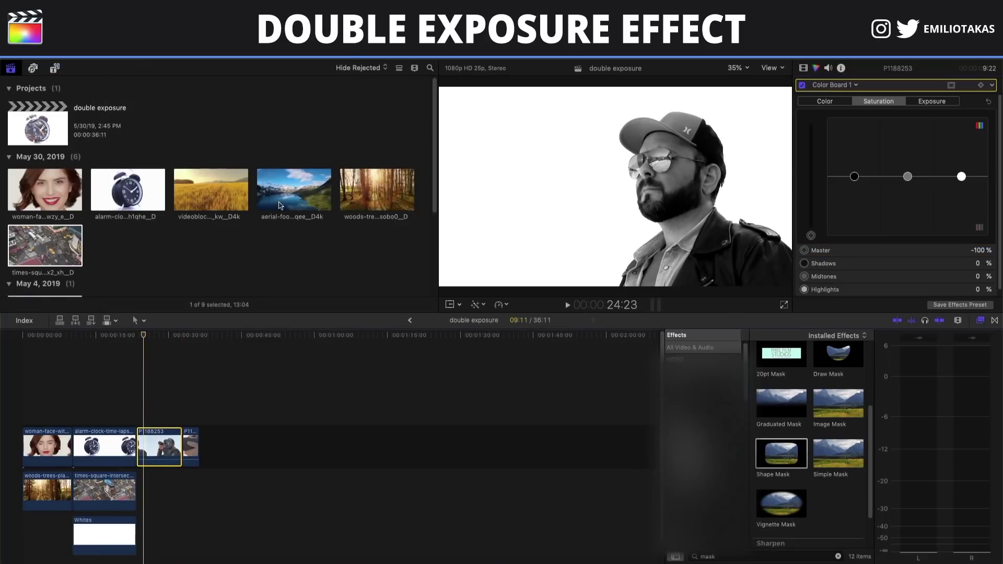
scroll(313, 209, "down", 2)
left_click(288, 164)
left_click_drag(294, 147, 180, 491)
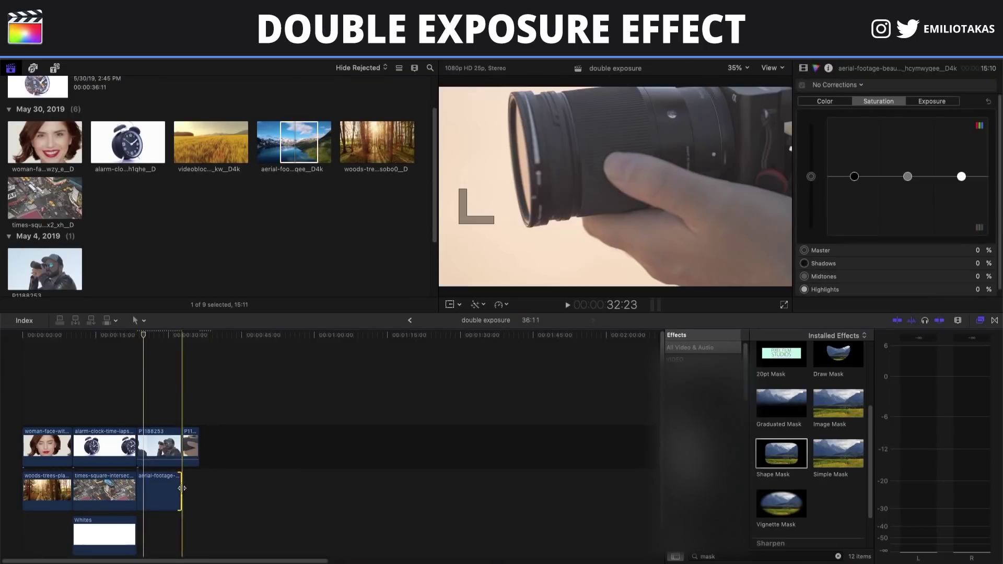
- Set the P1188253 clip's blend mode to Screen and preview the result in full screen
left_click(162, 451)
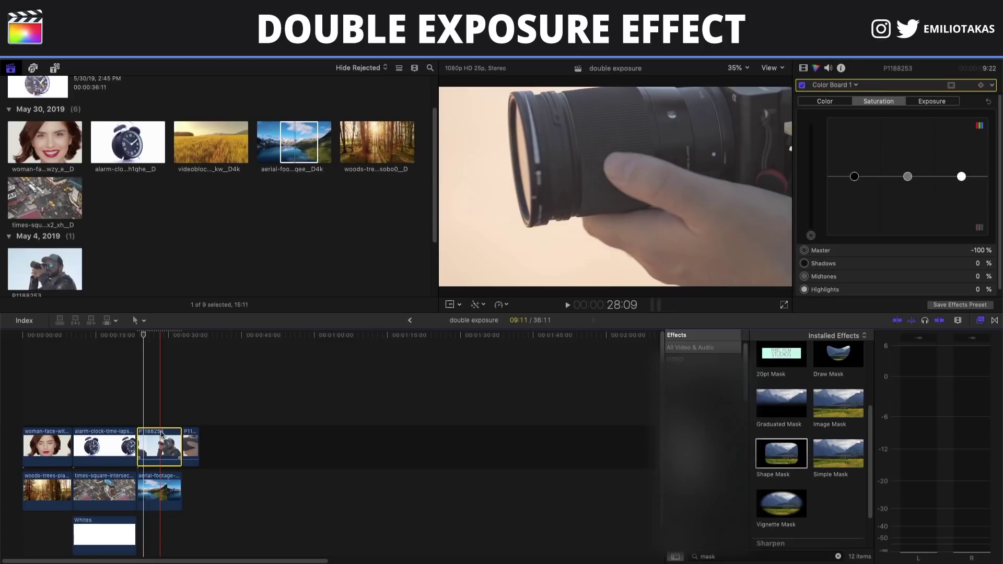
left_click(159, 448)
left_click(809, 76)
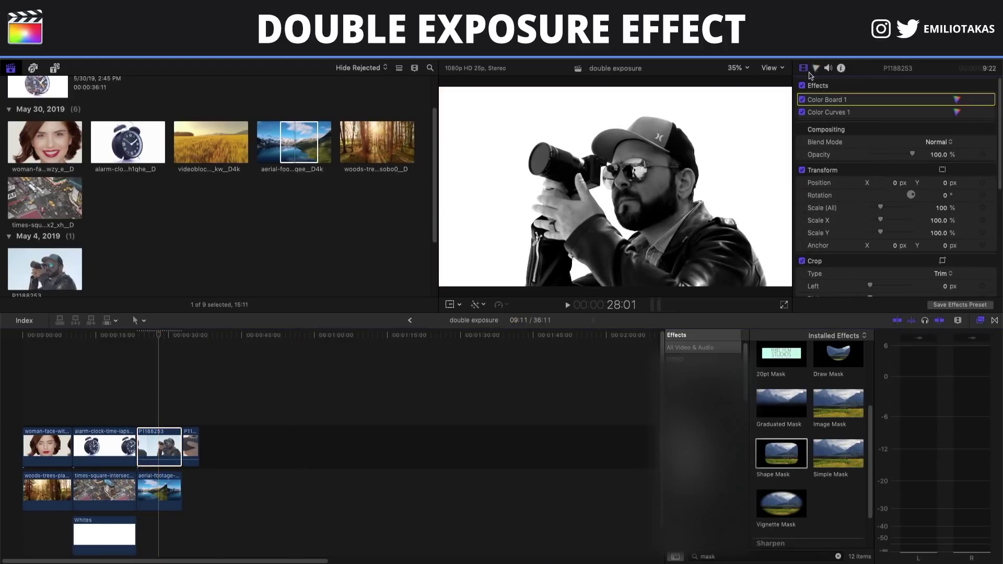
left_click(940, 143)
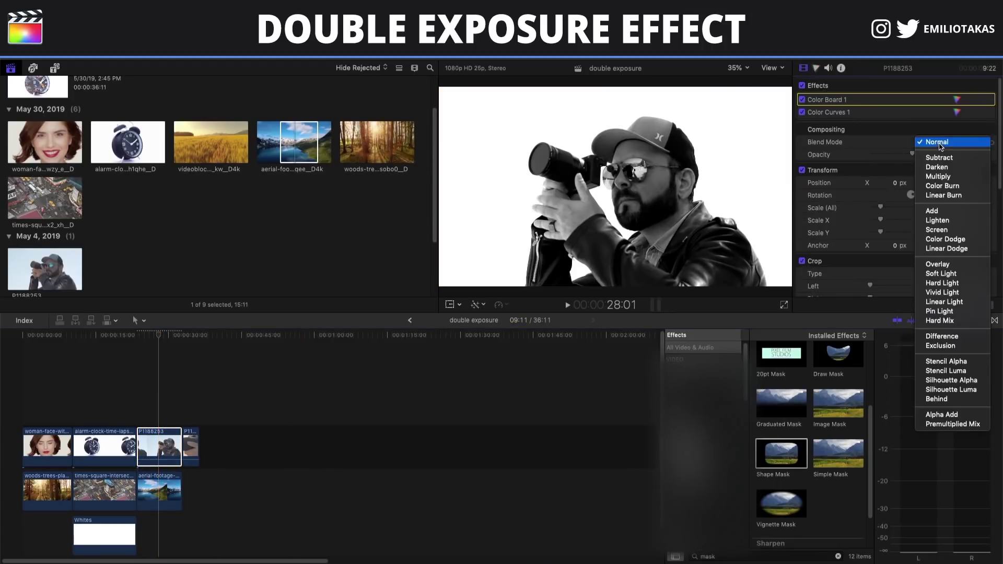
left_click(938, 230)
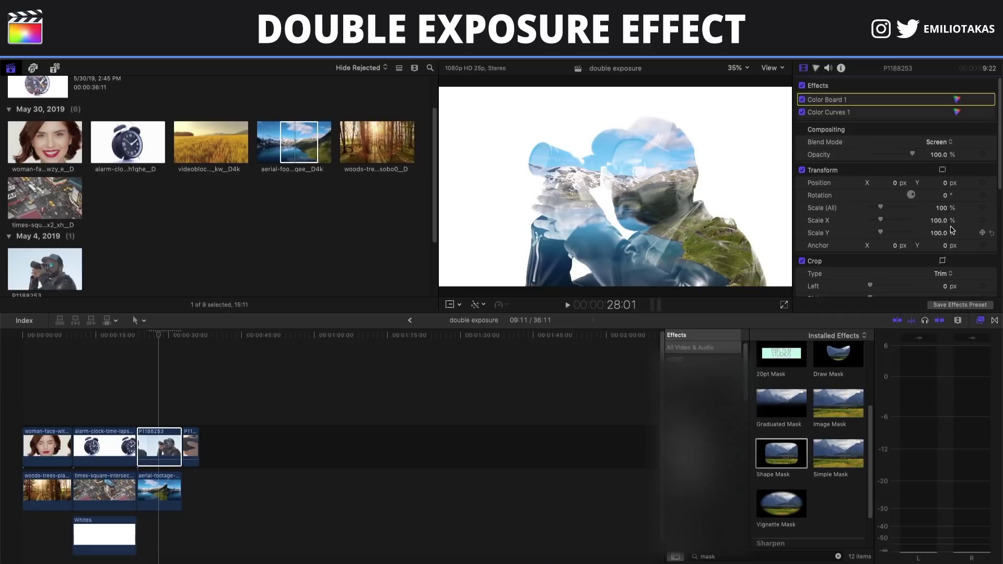
left_click(784, 305)
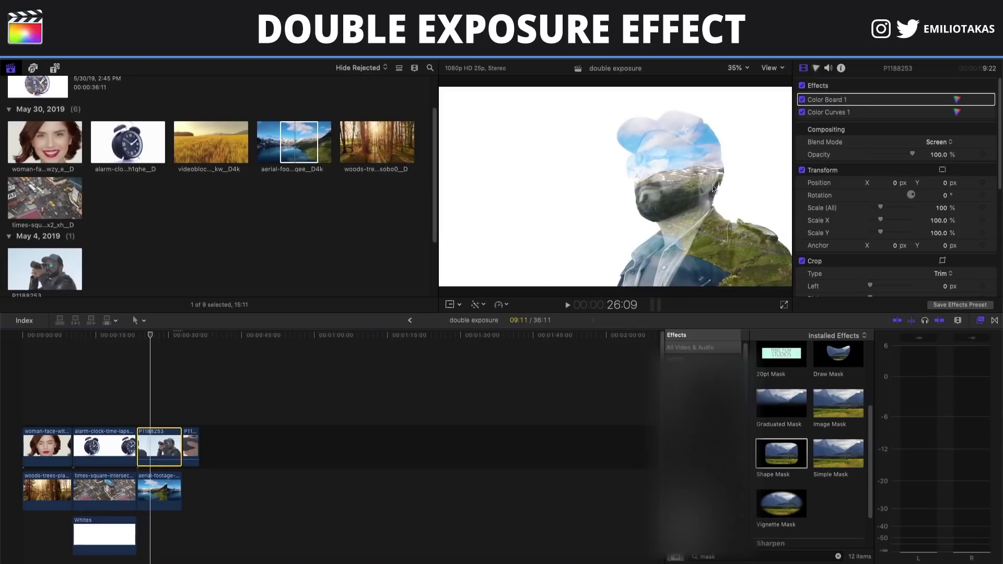
- Refine the P1188253 clip's Color Board 1 exposure to shadows -41% and highlights 61%
left_click(859, 103)
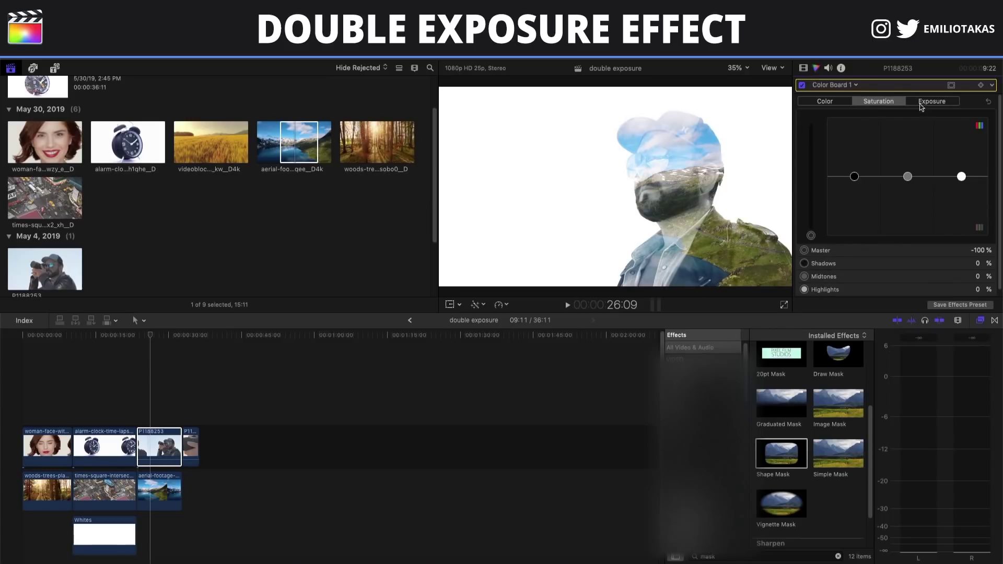
left_click(933, 103)
mouse_move(857, 197)
left_mouse_down()
mouse_move(860, 217)
mouse_move(856, 202)
left_mouse_up()
mouse_move(962, 146)
left_mouse_down()
mouse_move(962, 127)
mouse_move(964, 175)
mouse_move(965, 122)
mouse_move(964, 141)
left_mouse_up()
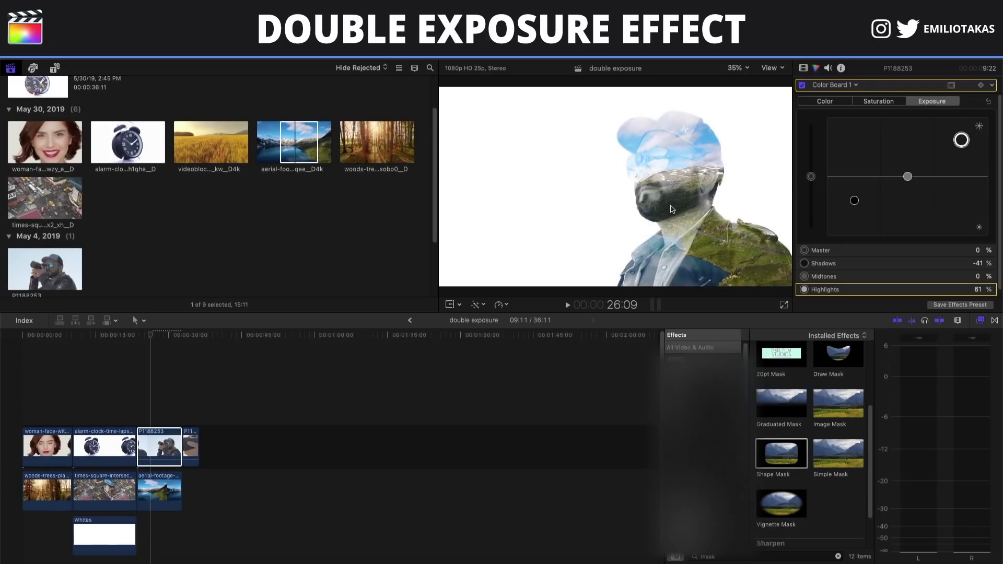
- On the P1188239 clip, set exposure shadows to -25%, strongly raise the highlights, and reduce master saturation to -75%
left_click(186, 447)
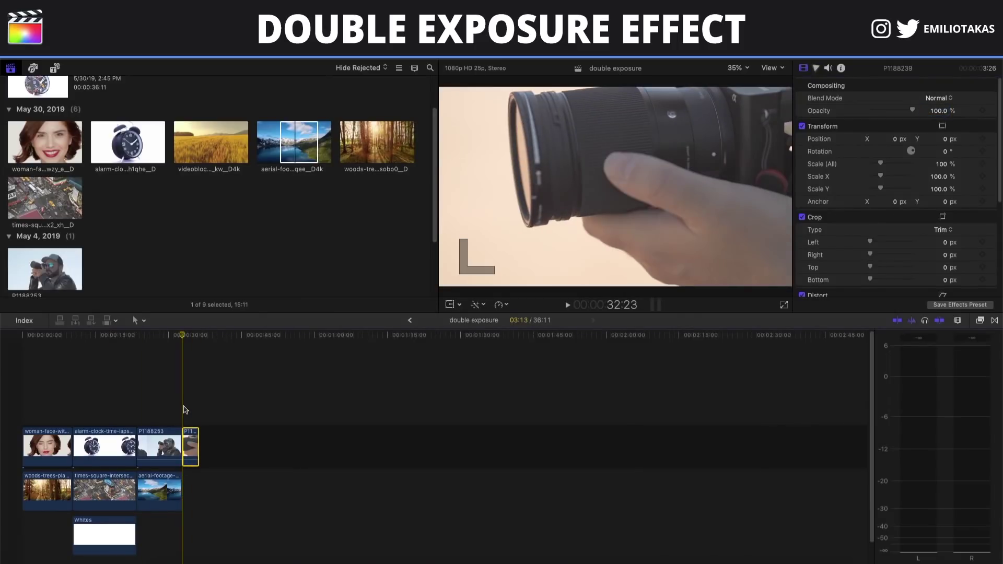
left_click(816, 69)
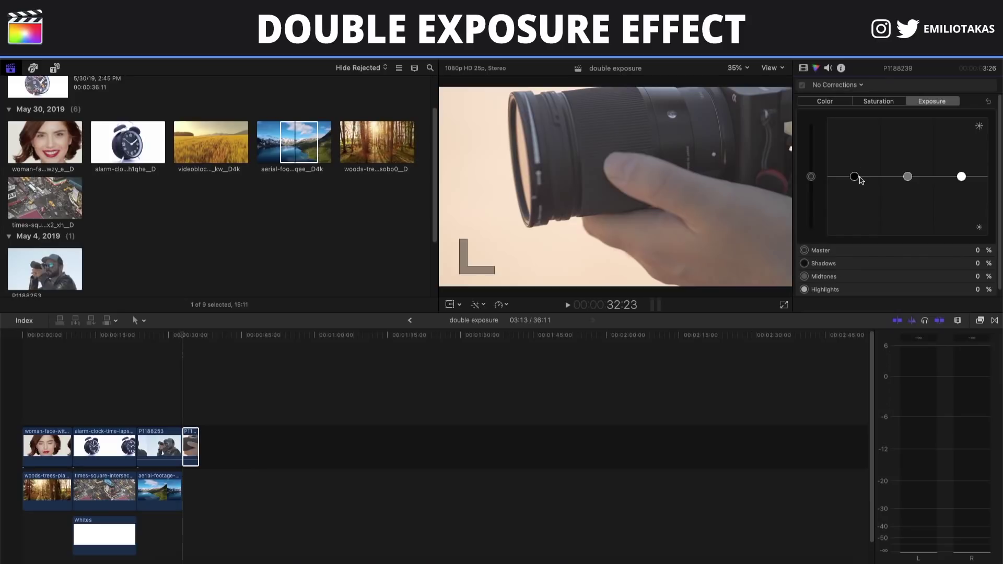
left_click_drag(854, 178, 855, 188)
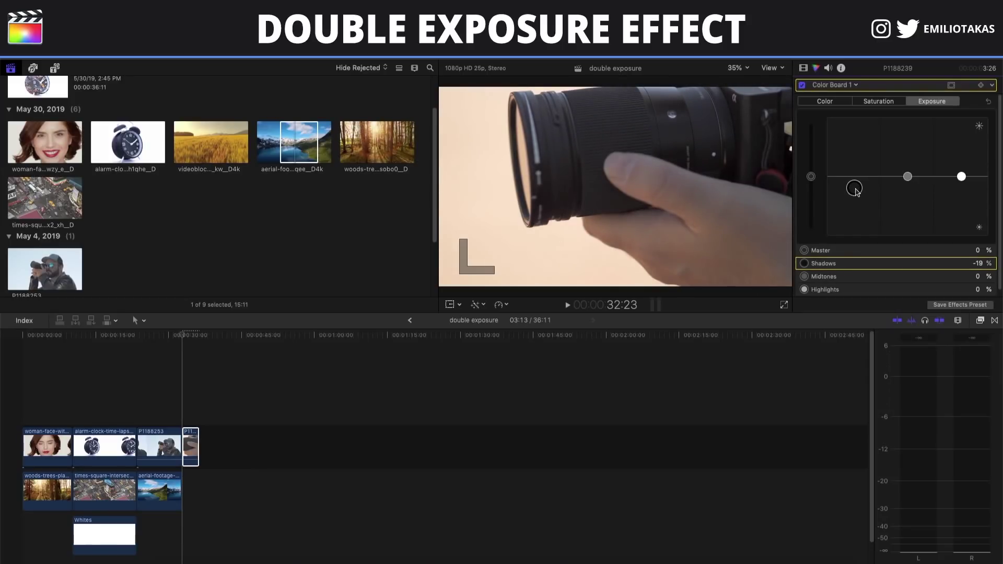
left_click_drag(961, 177, 963, 140)
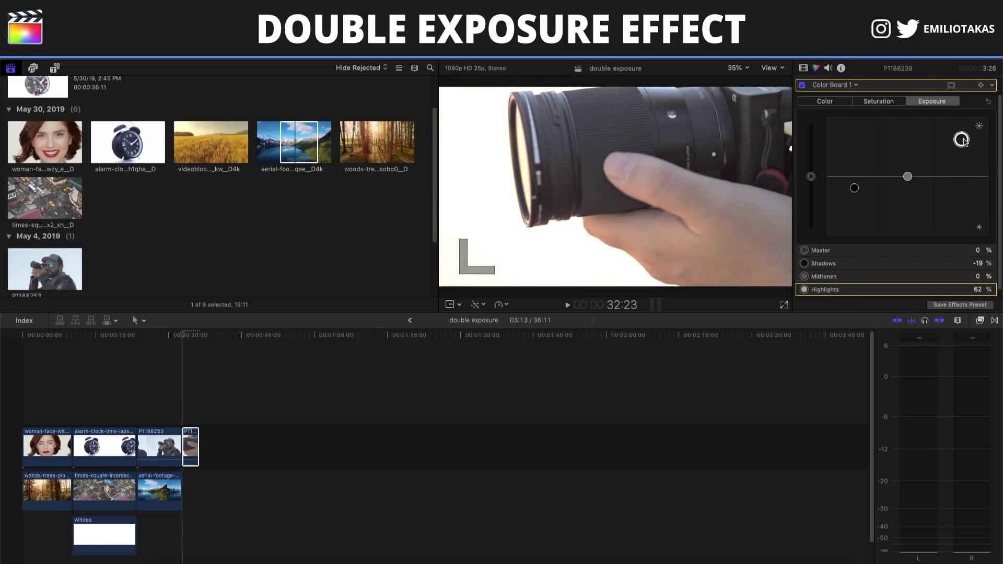
left_click_drag(854, 188, 855, 190)
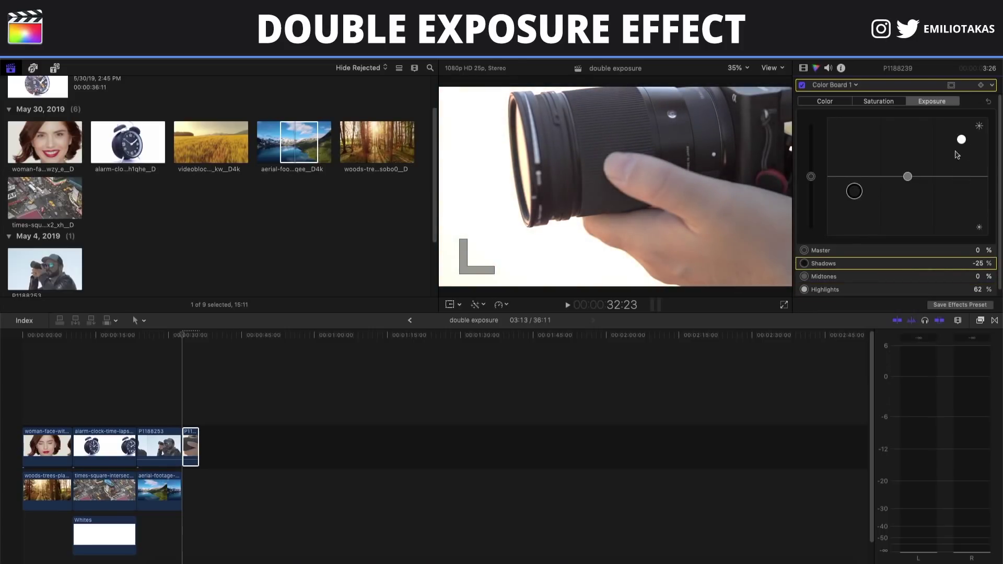
left_click_drag(963, 141, 961, 144)
left_click(881, 104)
left_click_drag(811, 177, 814, 224)
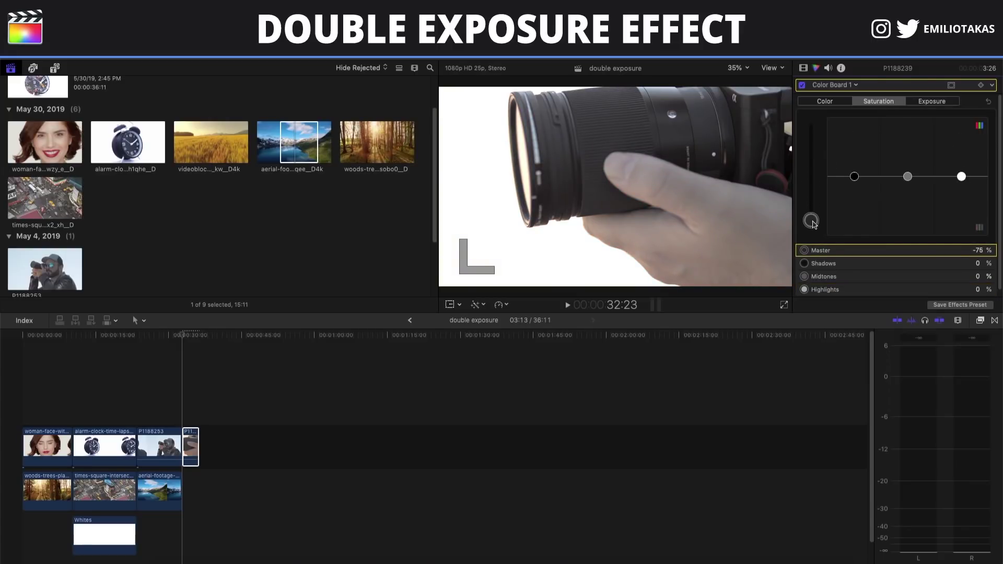
- Add a Color Curves correction to the P1188239 clip, lowering the luma curve's shadows and raising its highlights
left_click(833, 85)
left_click(857, 148)
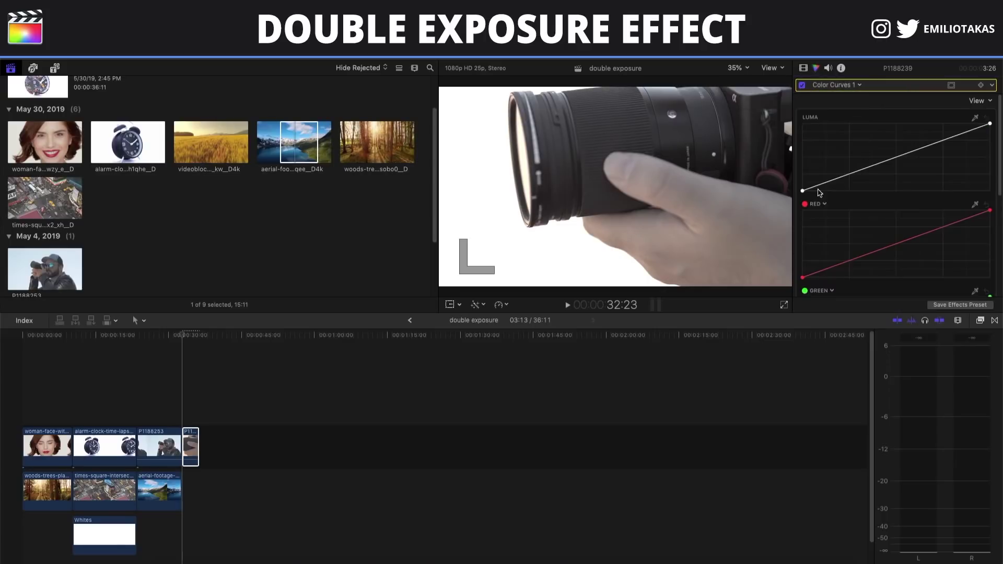
left_click_drag(819, 185, 816, 191)
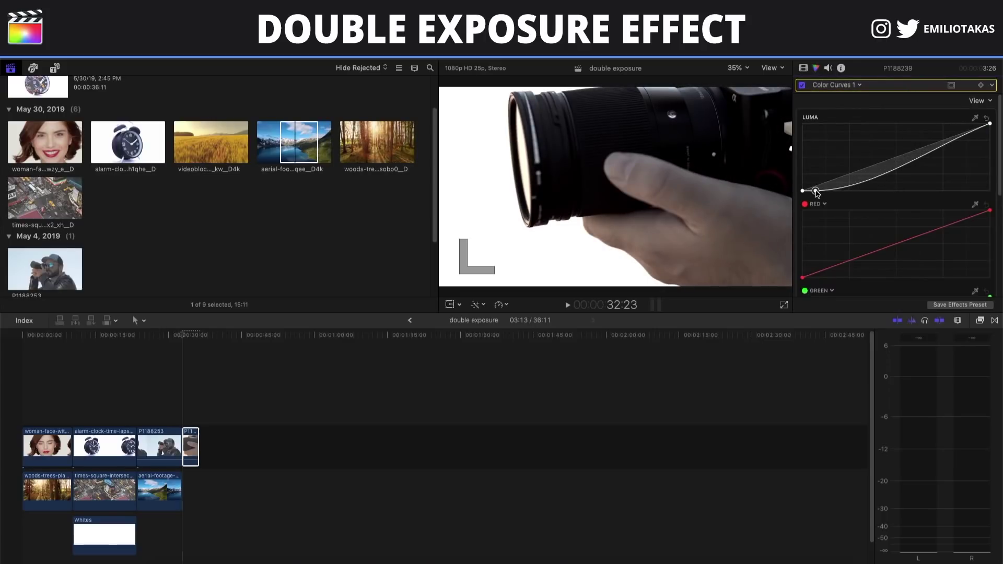
left_click_drag(956, 141, 954, 124)
- Set the P1188239 clip's blend mode to Screen
left_click(803, 68)
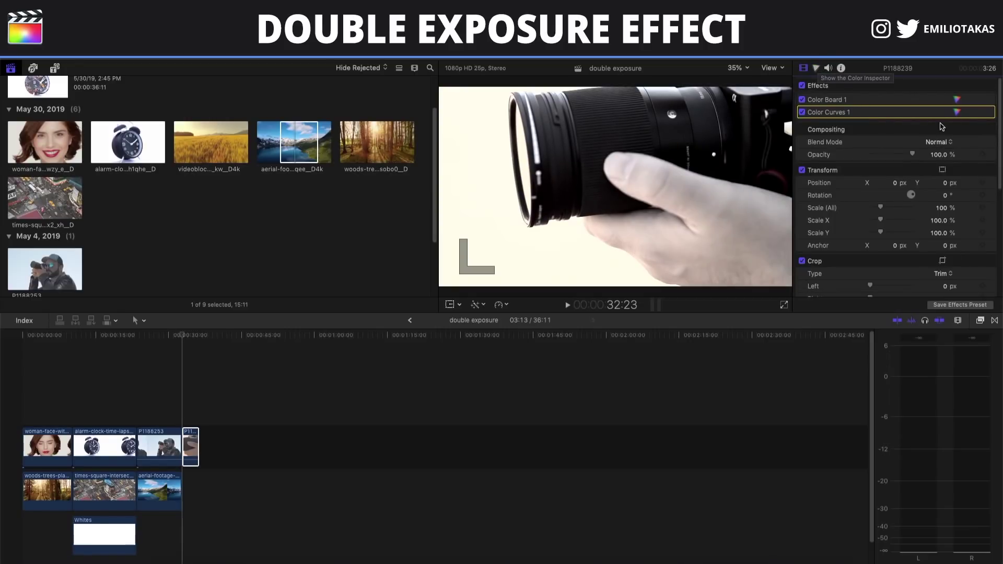
left_click(939, 141)
left_click(937, 230)
- Connect the golden-field videoblocks clip beneath the P1188239 clip and trim it to the same end point
left_click_drag(206, 142, 186, 491)
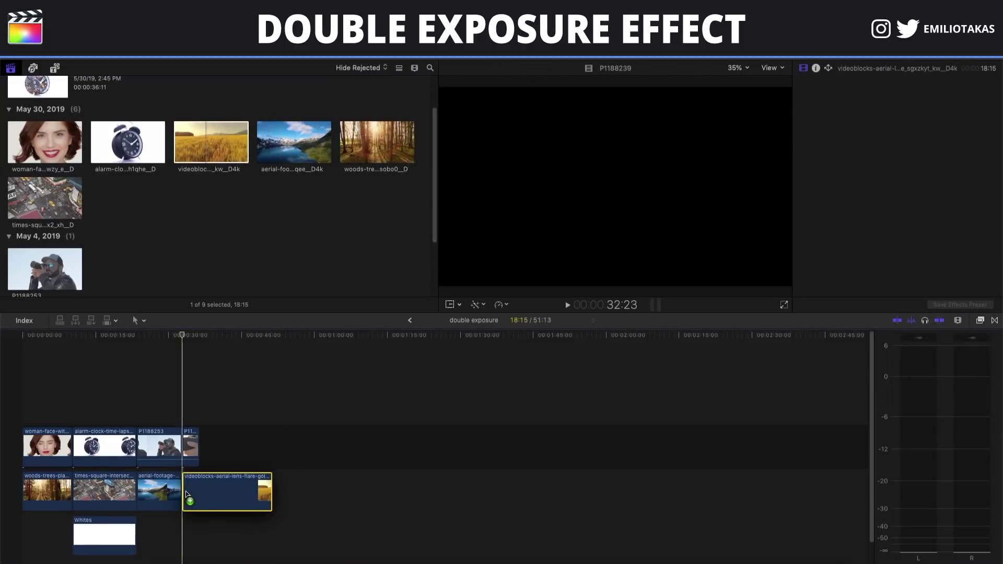
left_click_drag(270, 490, 198, 489)
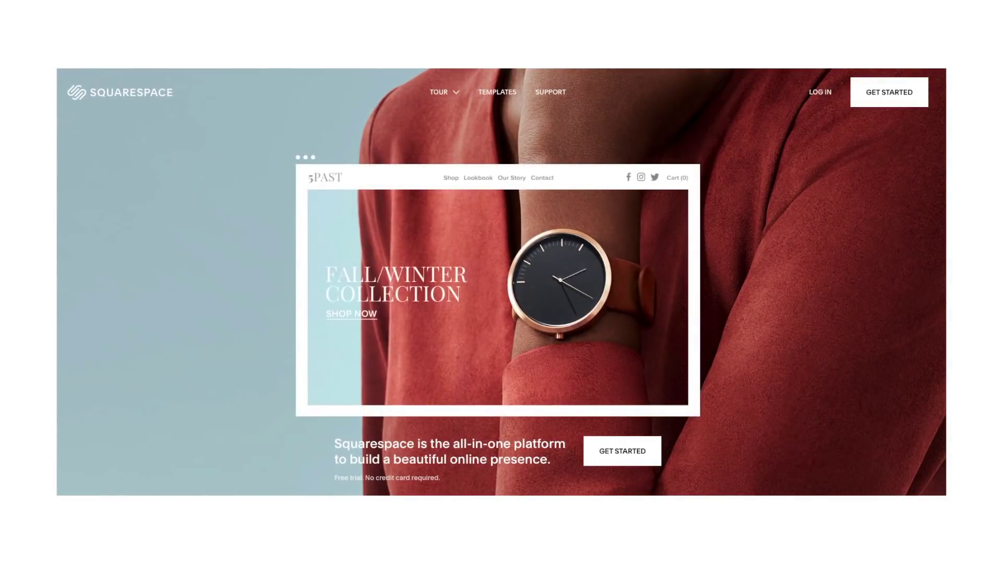
scroll(308, 188, "down", 5)
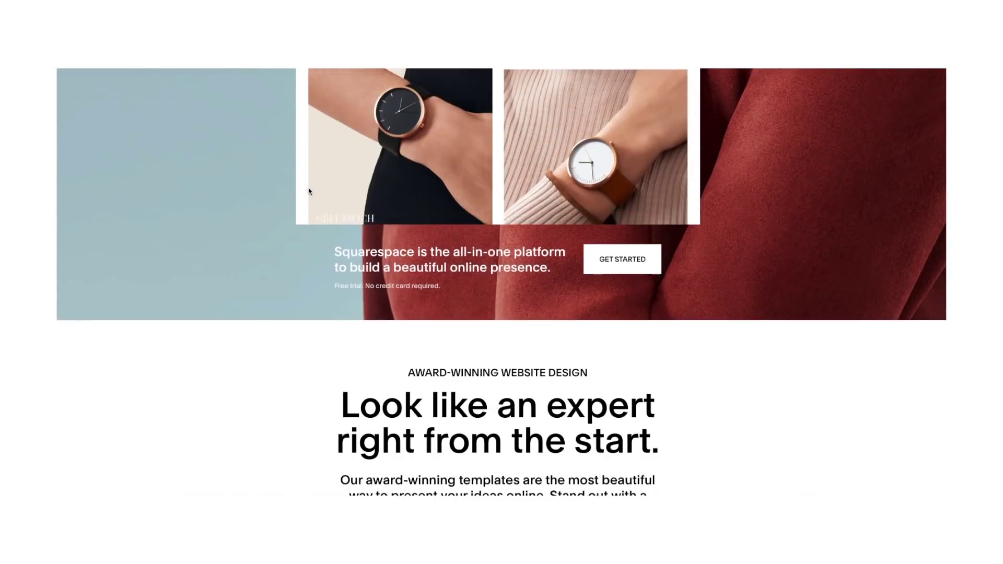
scroll(308, 191, "down", 8)
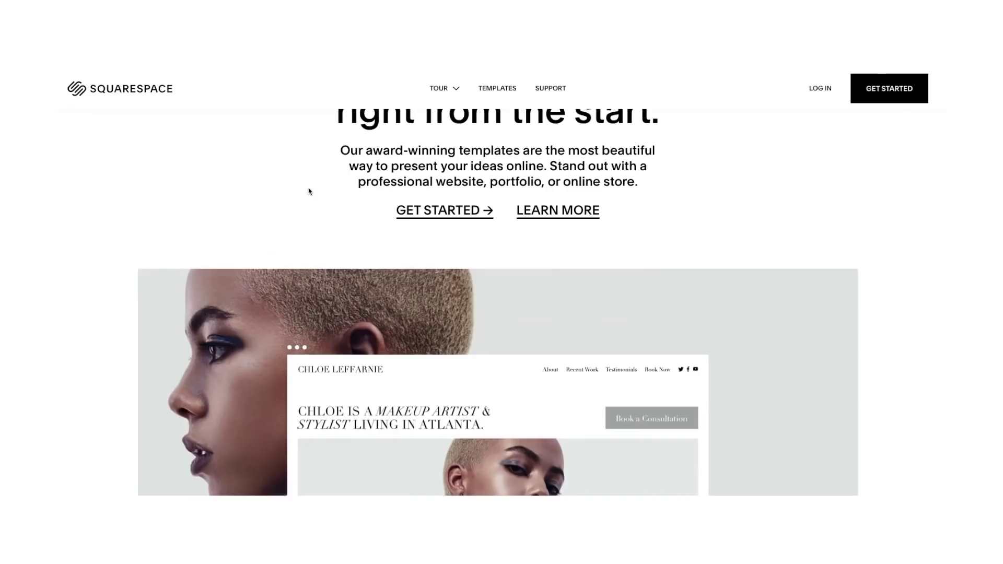
scroll(309, 192, "down", 10)
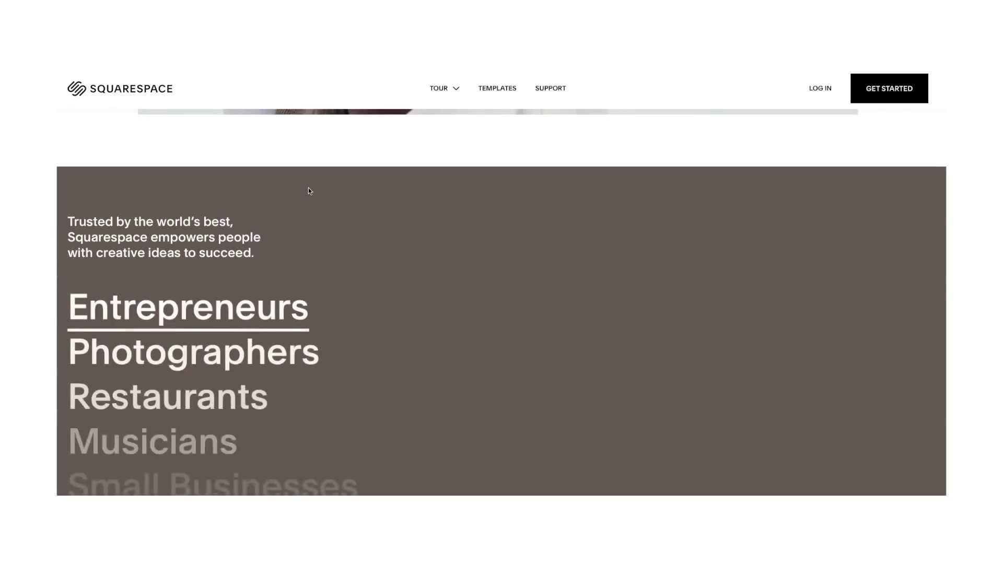
scroll(309, 192, "down", 10)
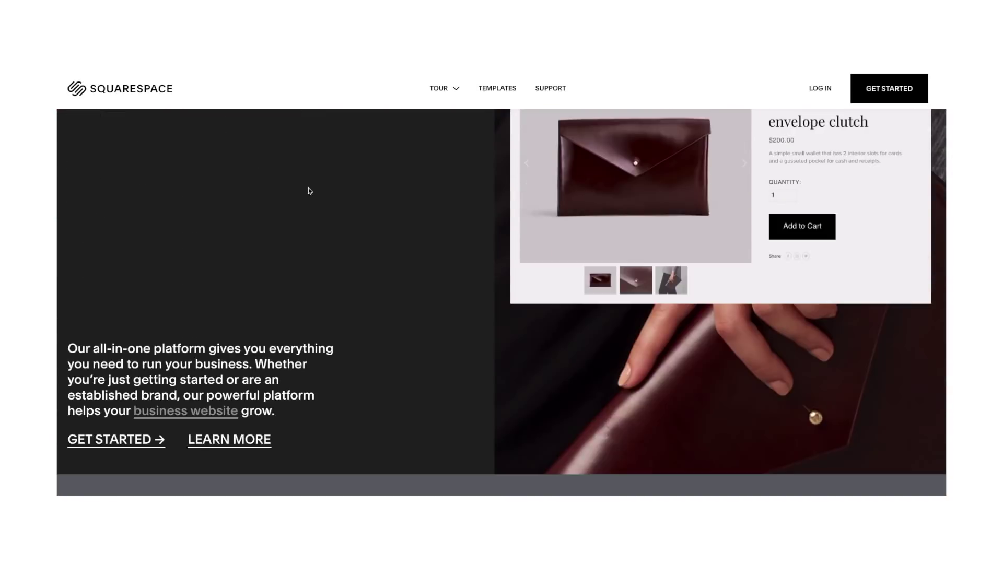
- Switch to the Squarespace website and look through its online store page, popular template designs, sample portfolio sites and entrepreneur showcase
scroll(309, 191, "down", 4)
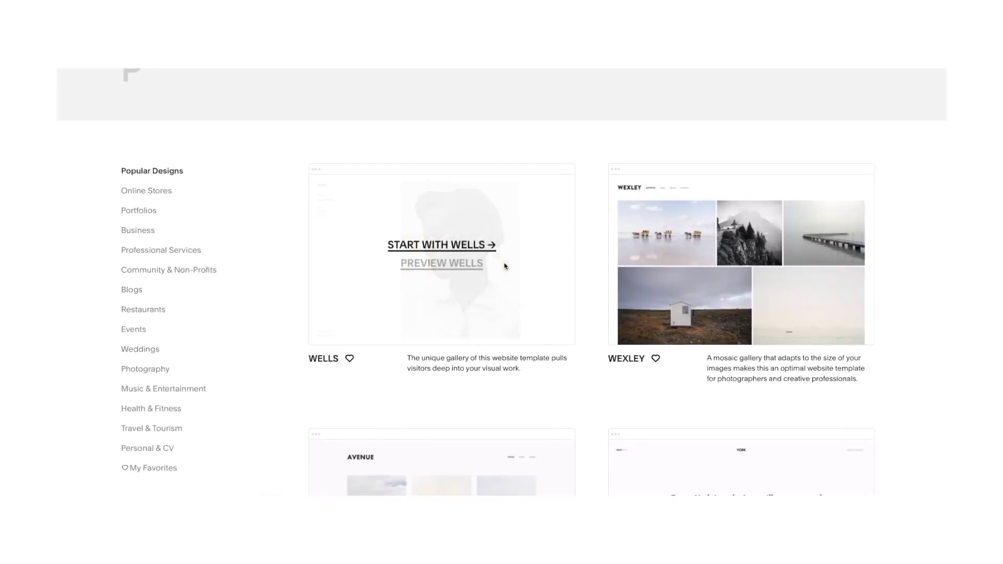
scroll(504, 261, "down", 2)
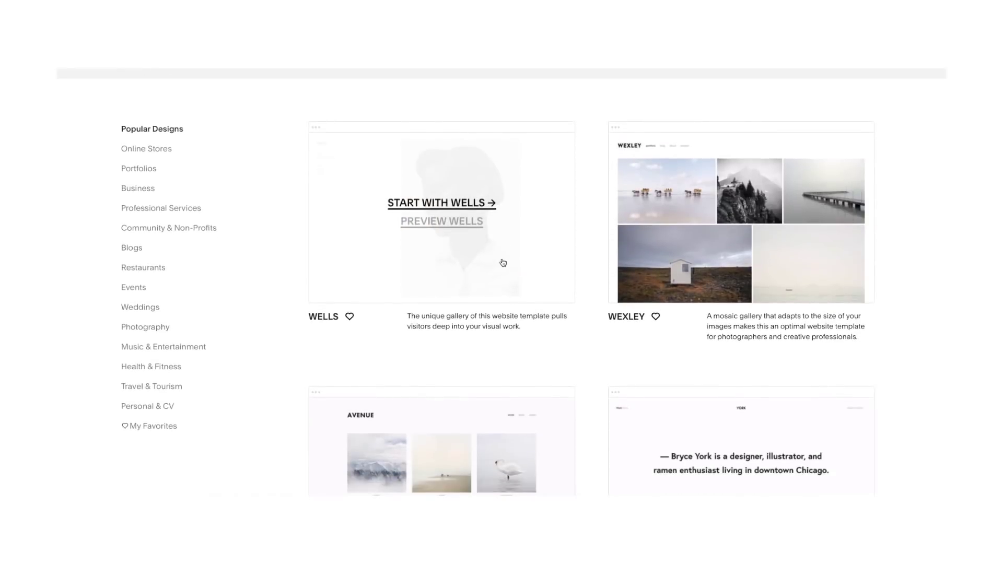
scroll(503, 261, "down", 9)
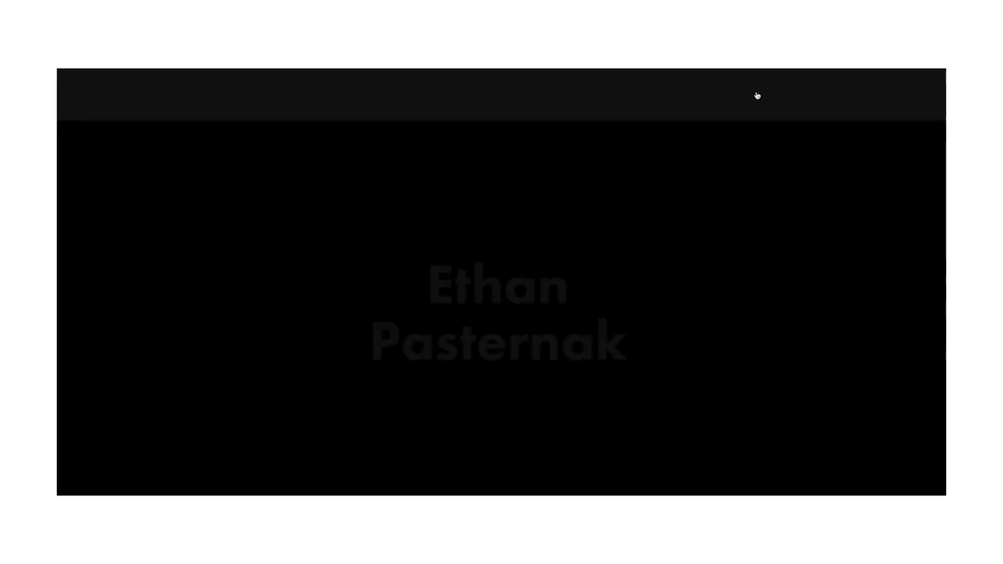
scroll(586, 195, "down", 8)
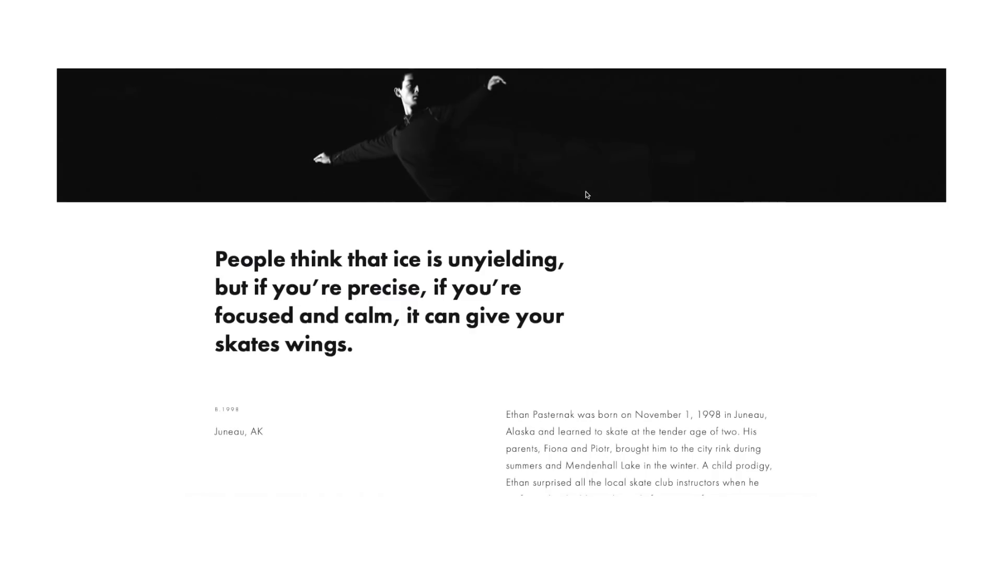
scroll(586, 195, "down", 3)
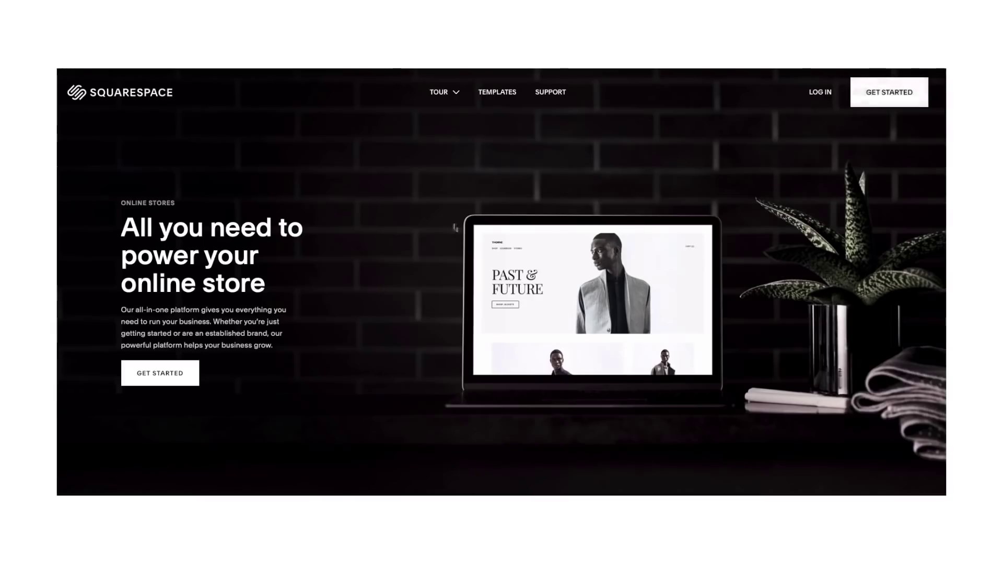
scroll(437, 233, "down", 1)
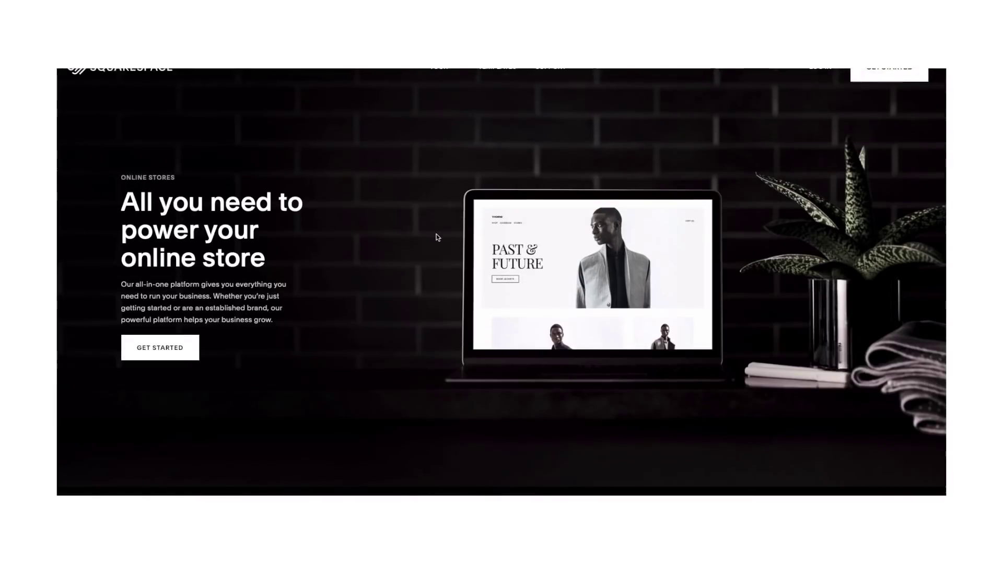
scroll(437, 235, "down", 2)
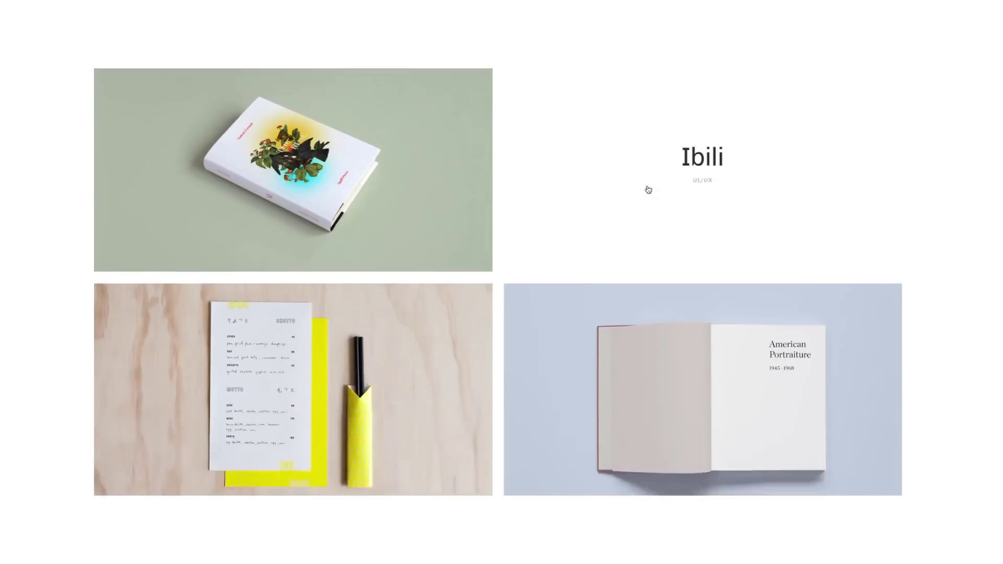
scroll(645, 188, "down", 4)
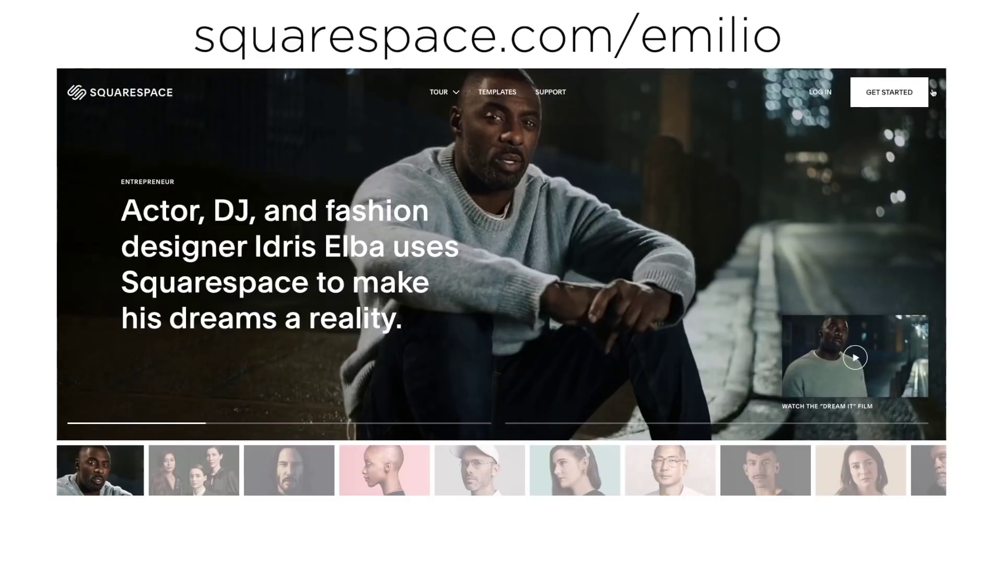
scroll(734, 293, "down", 5)
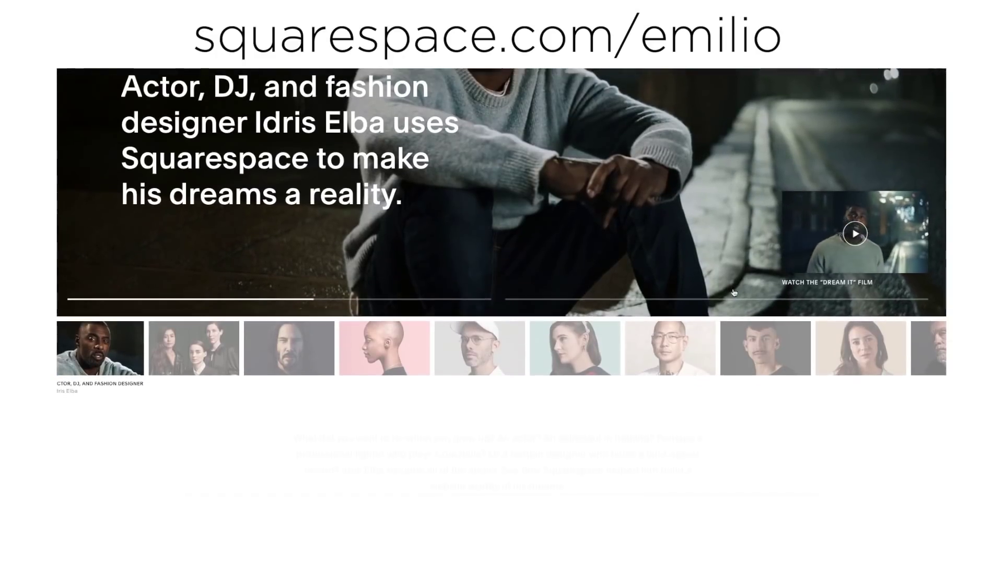
scroll(734, 292, "down", 10)
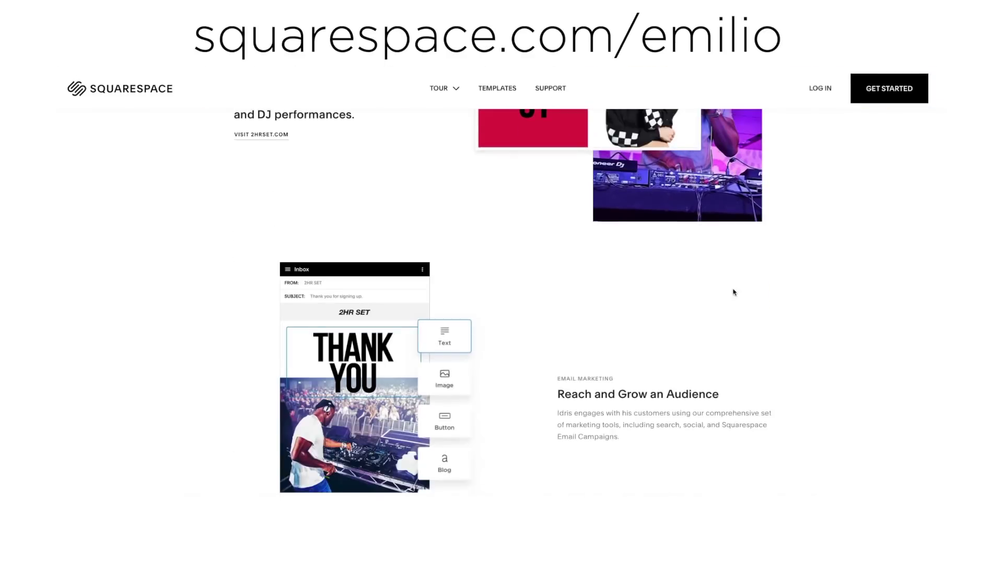
scroll(848, 292, "down", 10)
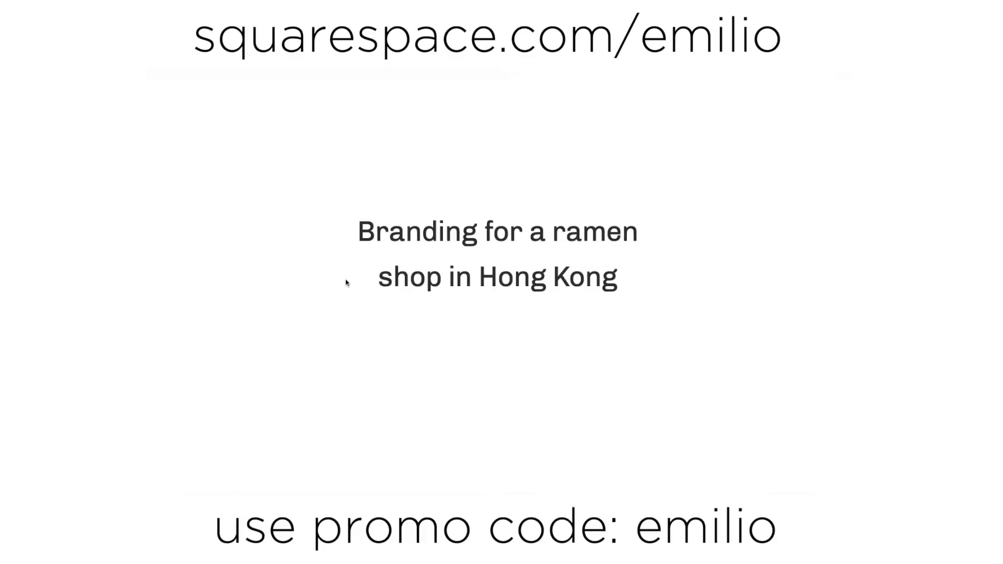
scroll(345, 282, "down", 6)
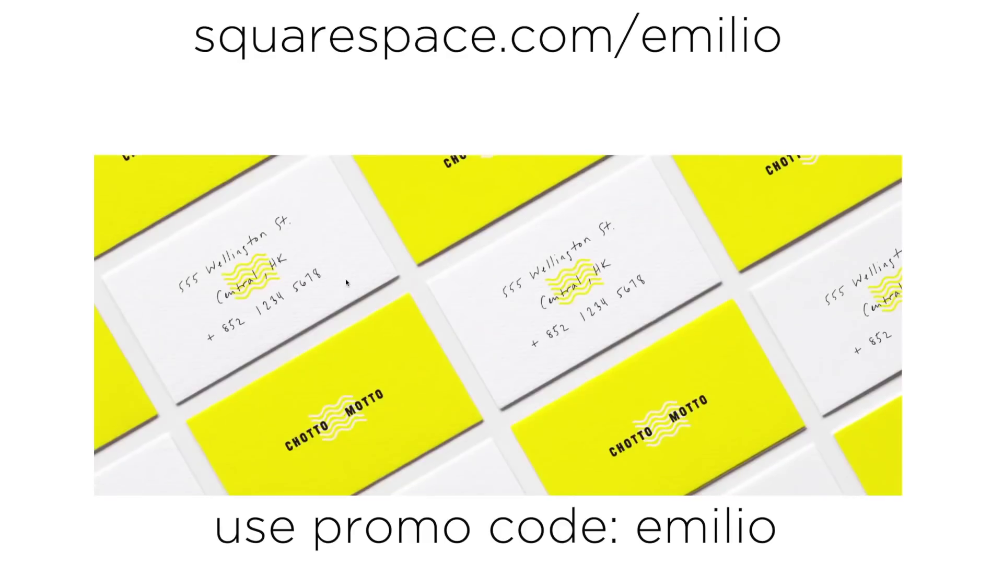